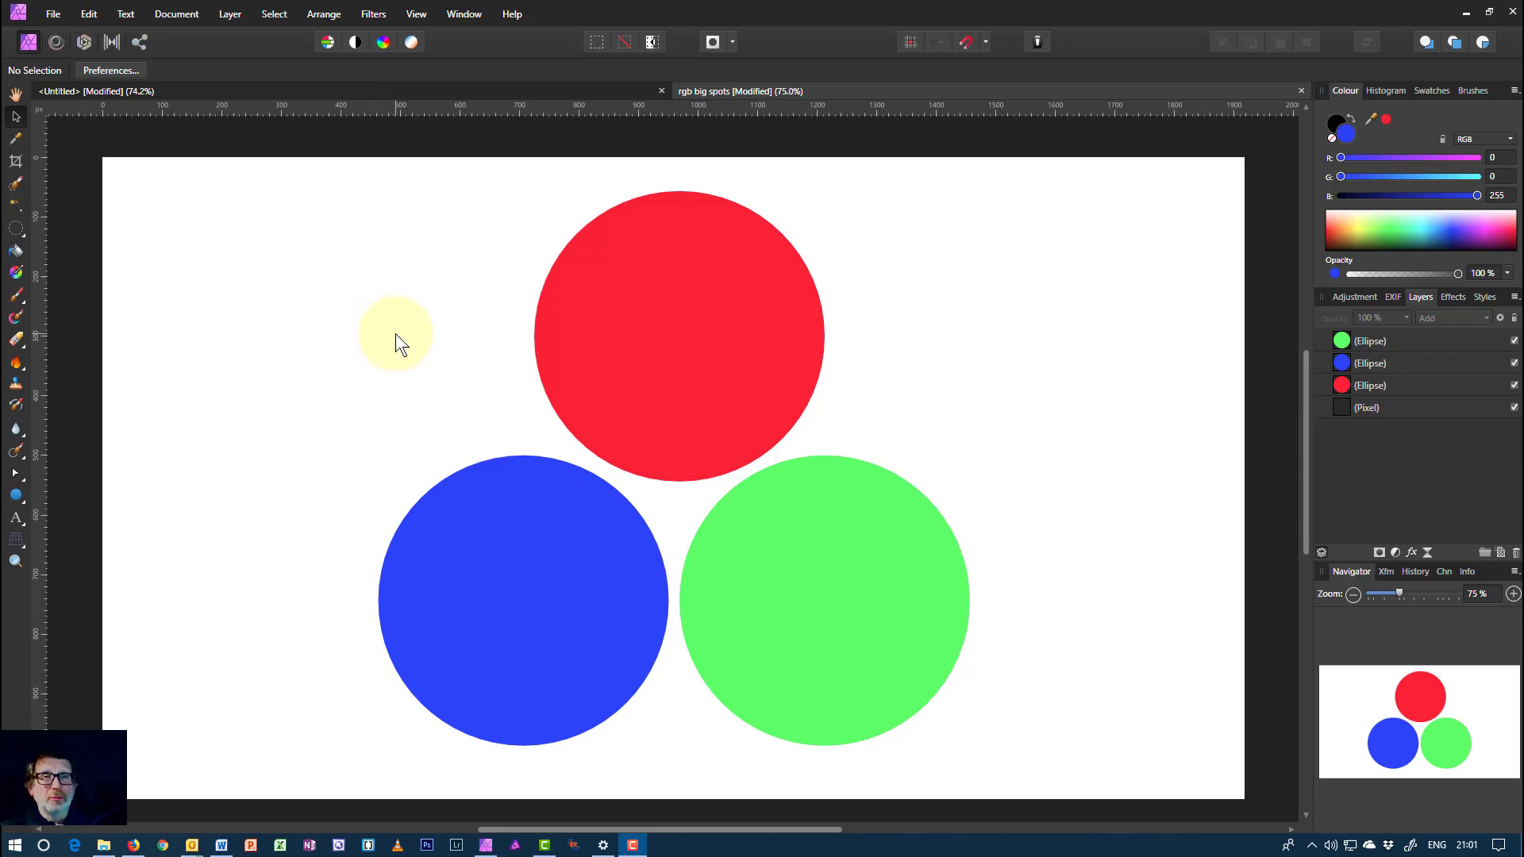
- Drag the blue and green circles over the red one to show the overlapping mixes
click(544, 584)
mouse_move(502, 642)
mouse_down()
mouse_move(468, 608)
mouse_move(523, 503)
mouse_up()
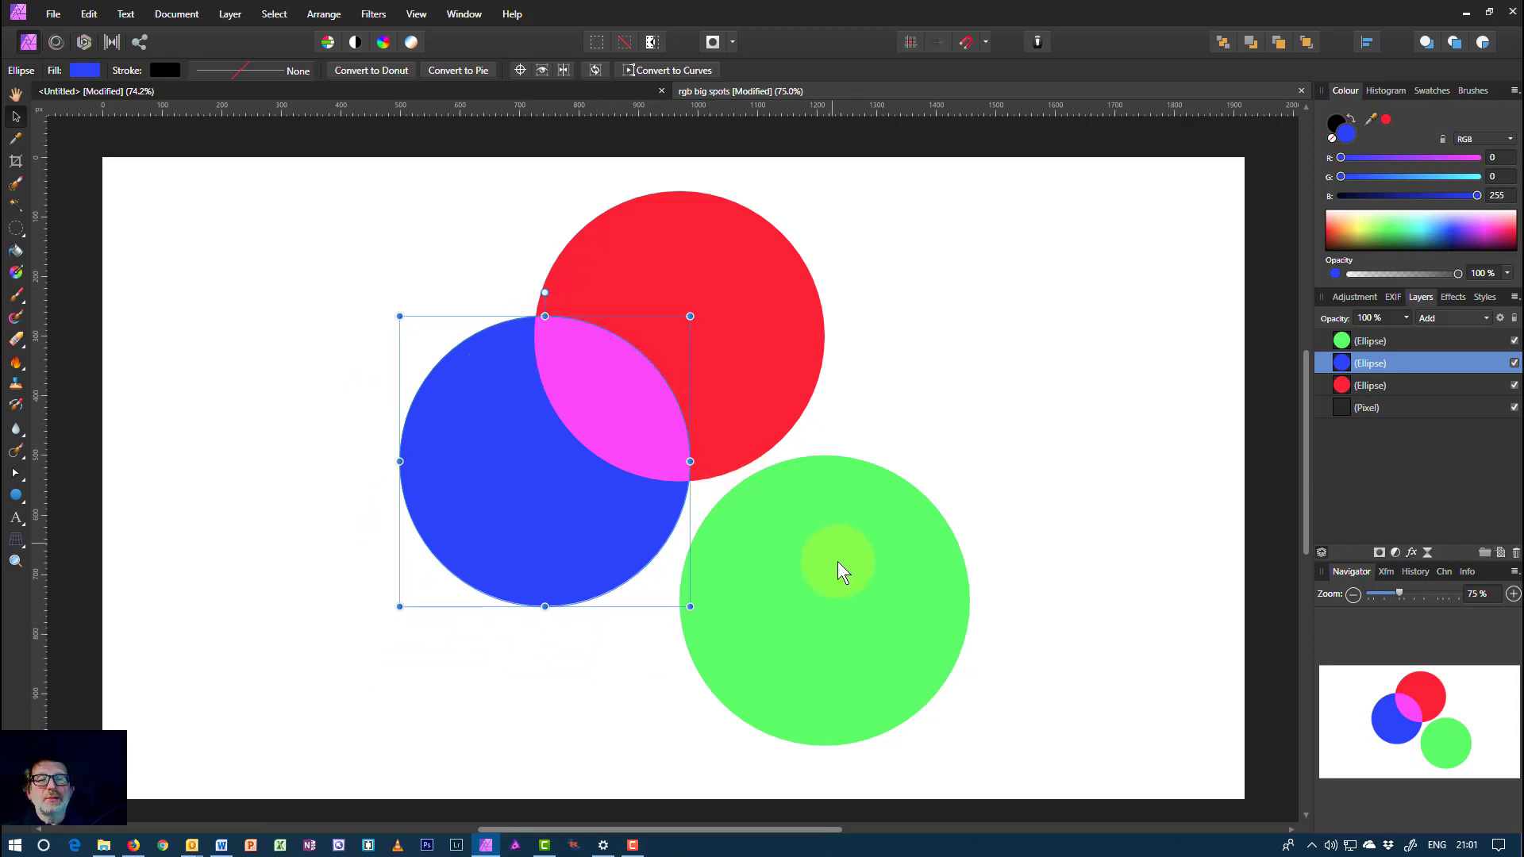
drag(812, 606, 730, 461)
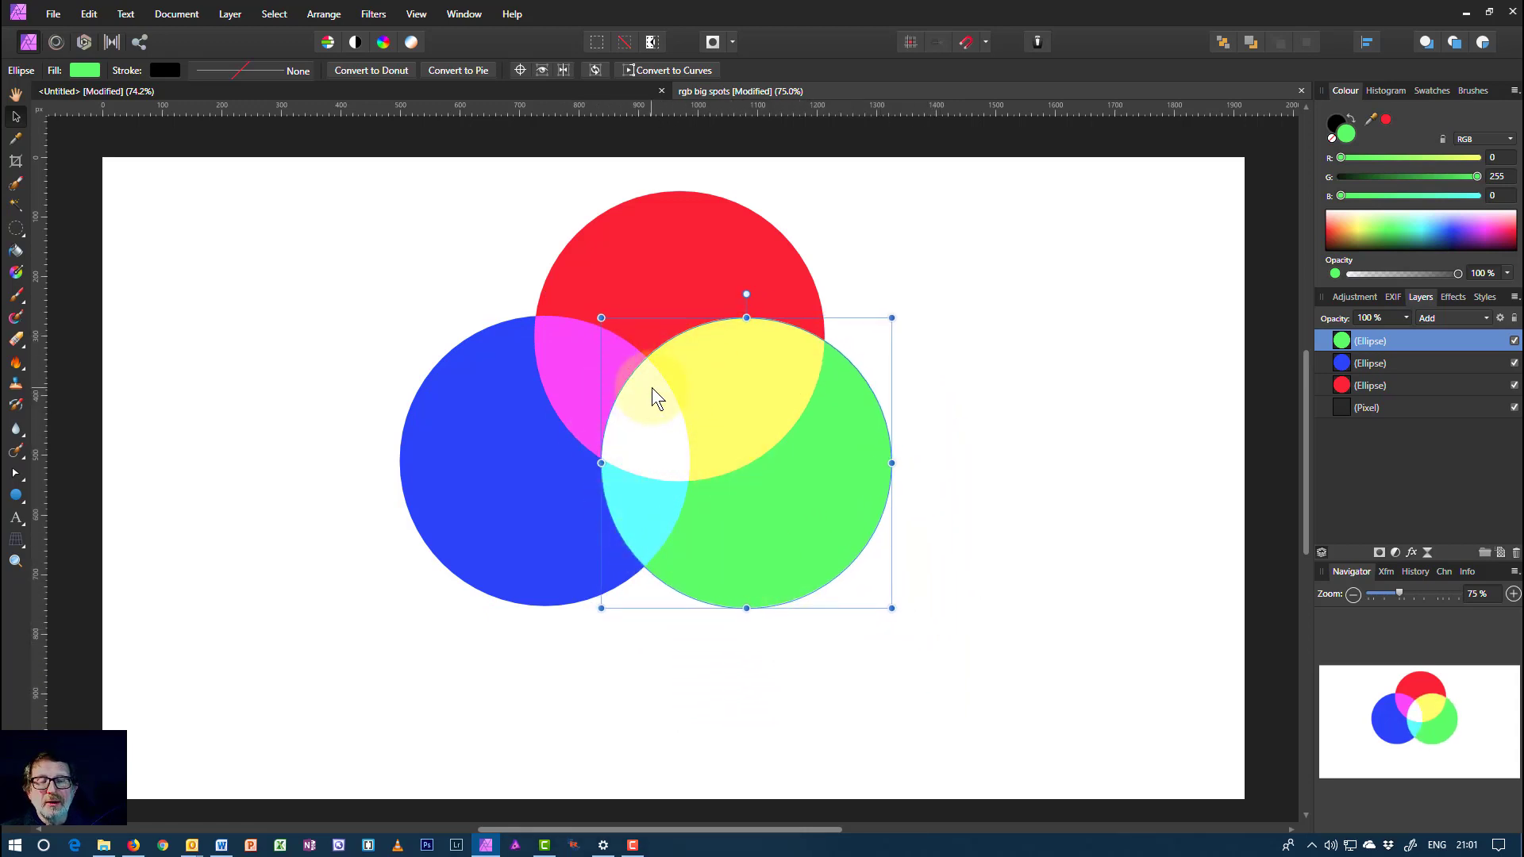
- Pull the green and blue circles away until all three circles stand apart
drag(765, 527, 889, 659)
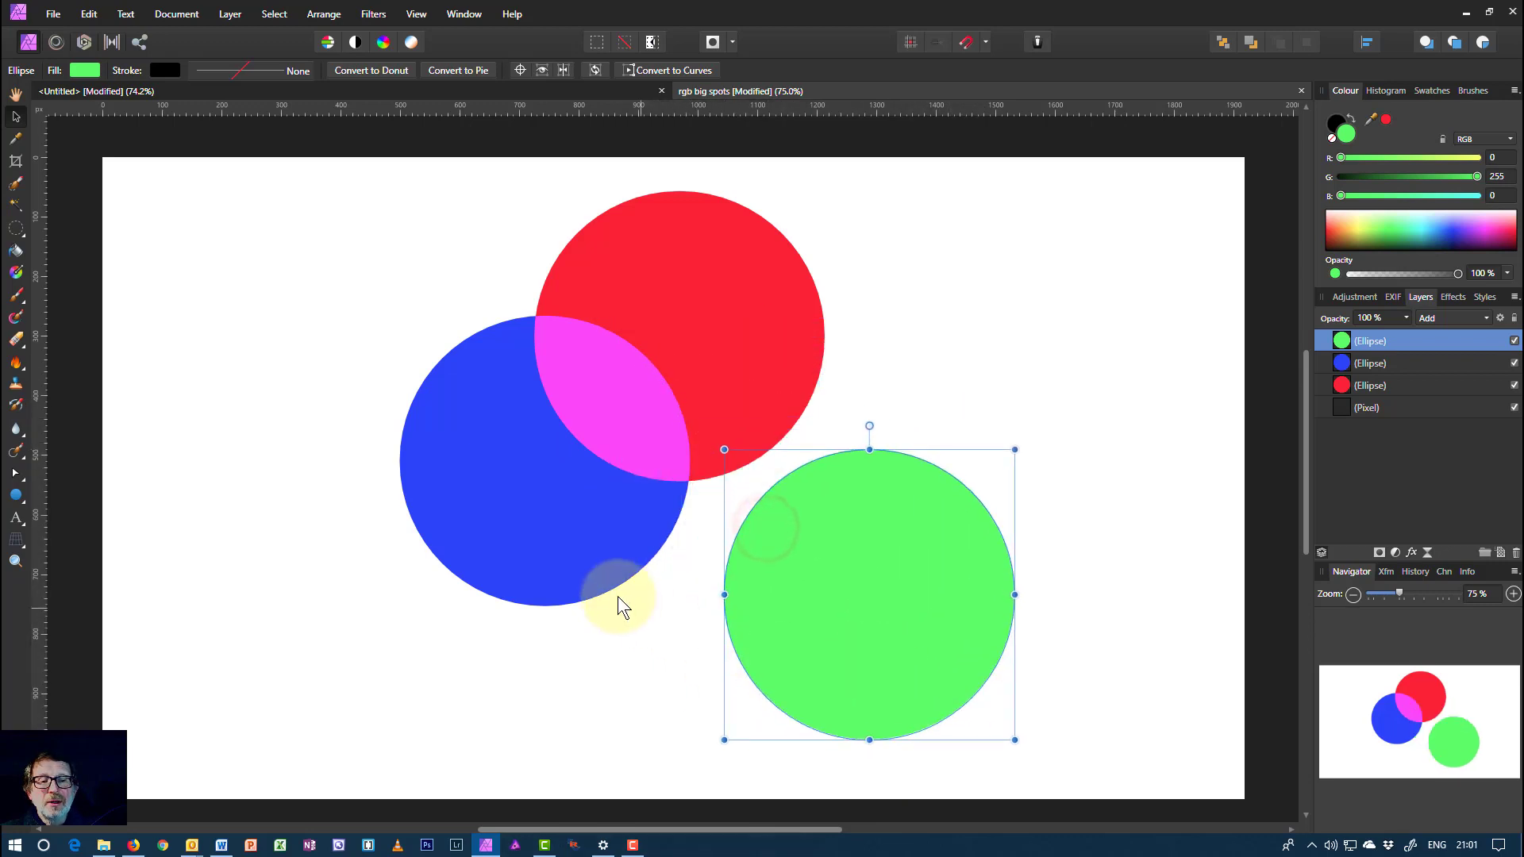
mouse_move(571, 562)
mouse_down()
mouse_move(535, 718)
mouse_move(518, 690)
mouse_up()
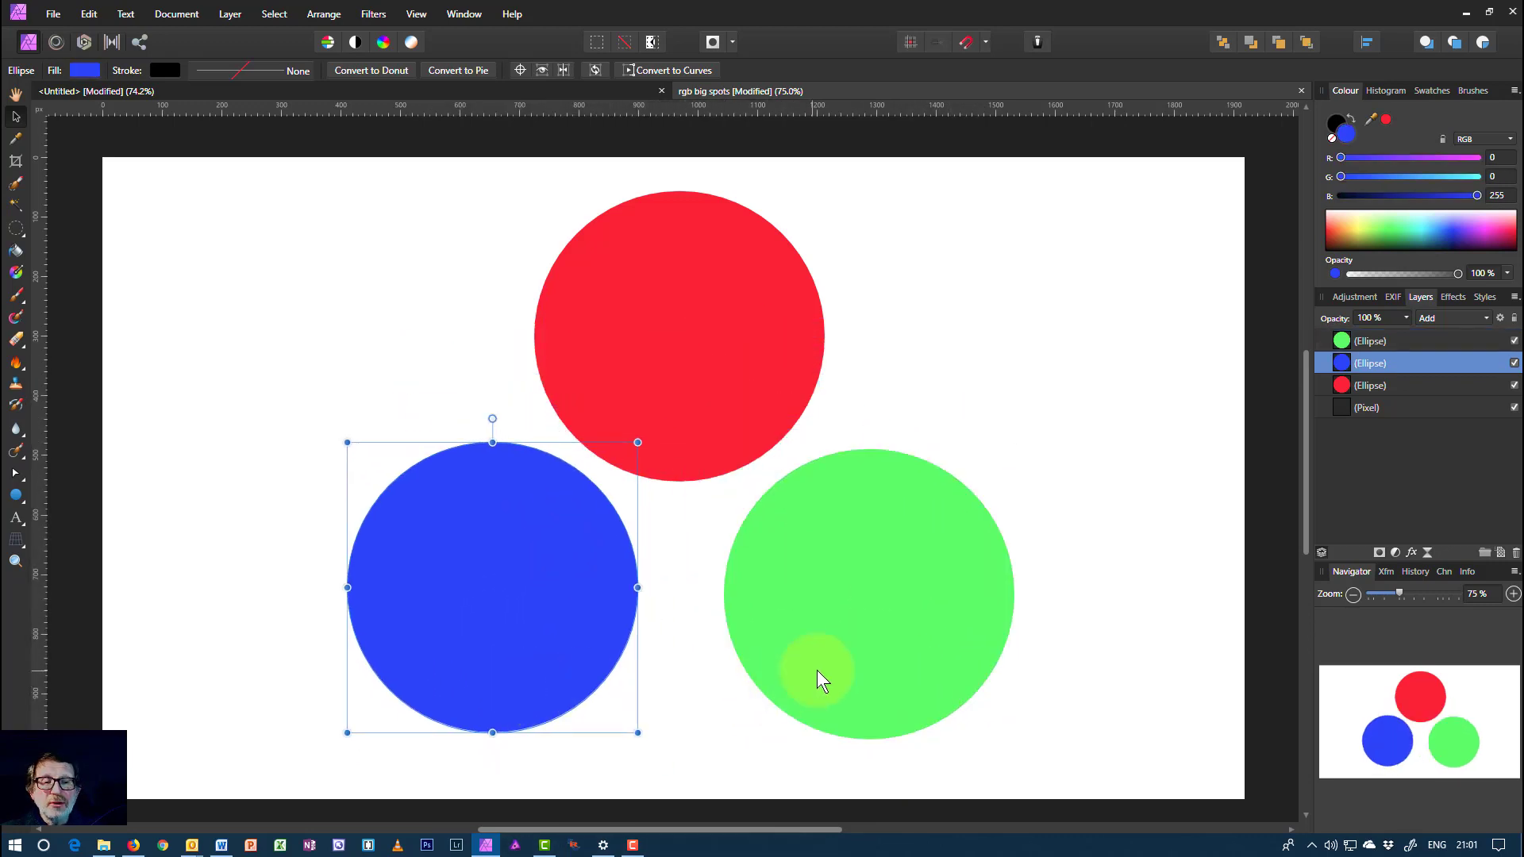
drag(817, 670, 788, 660)
drag(583, 619, 608, 633)
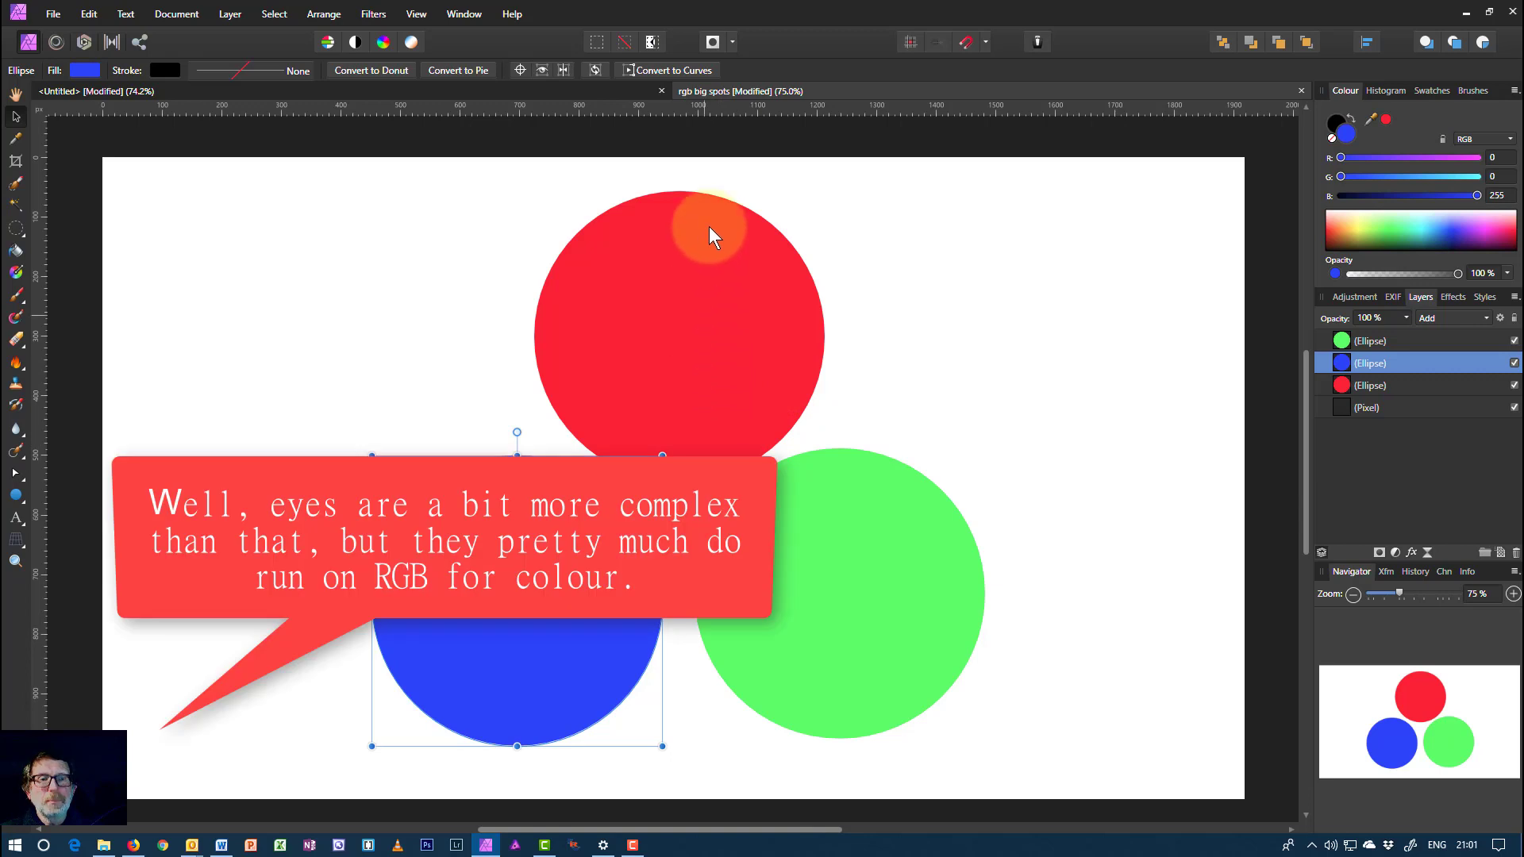
- Switch to the black Untitled document and float the Colour panel over its canvas
click(619, 87)
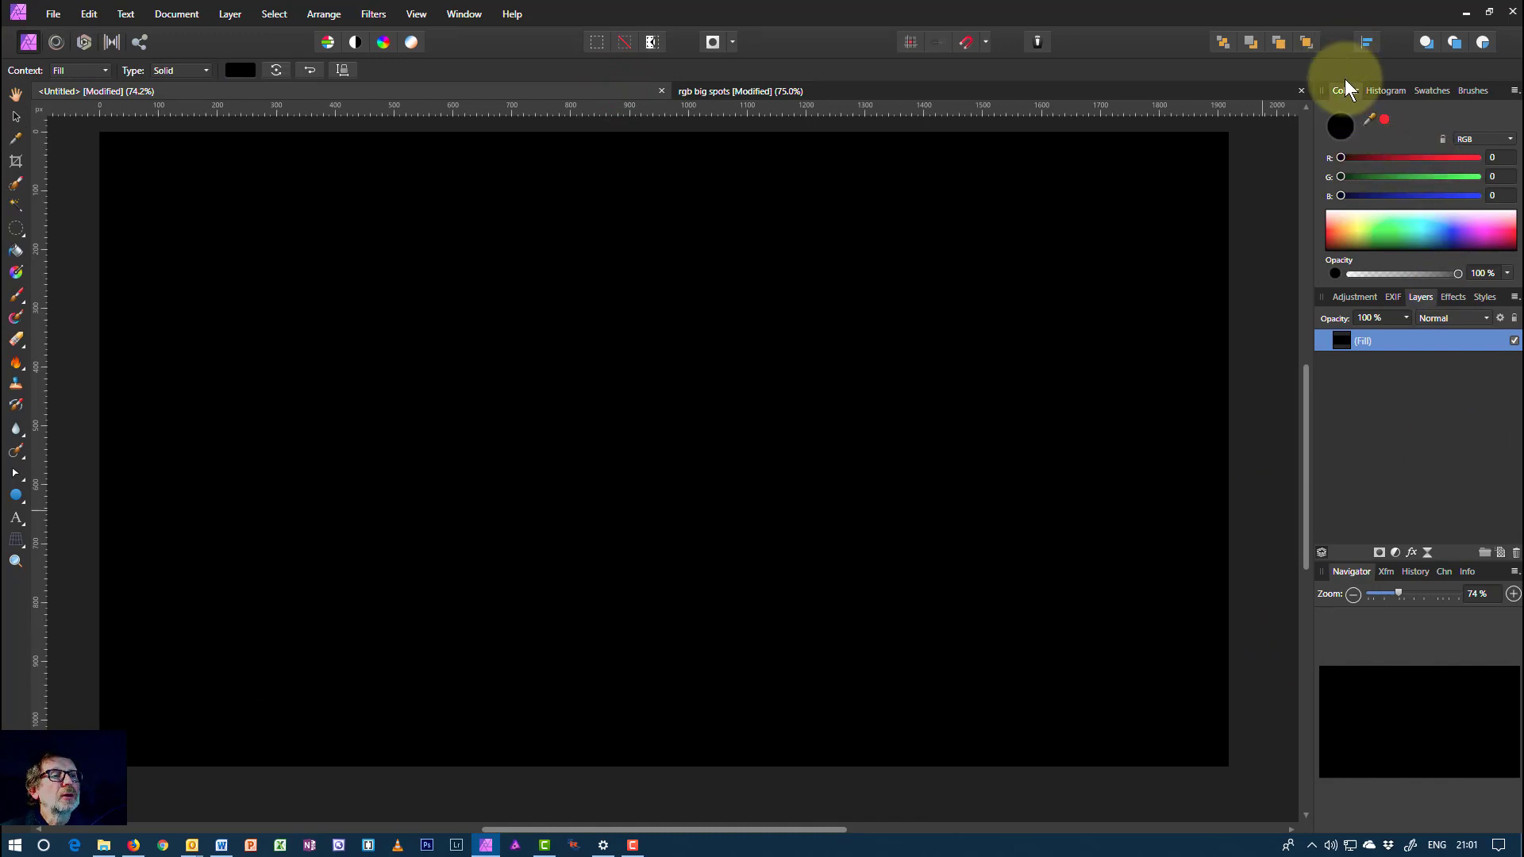
mouse_move(1345, 90)
mouse_down()
mouse_move(845, 236)
mouse_move(498, 261)
mouse_up()
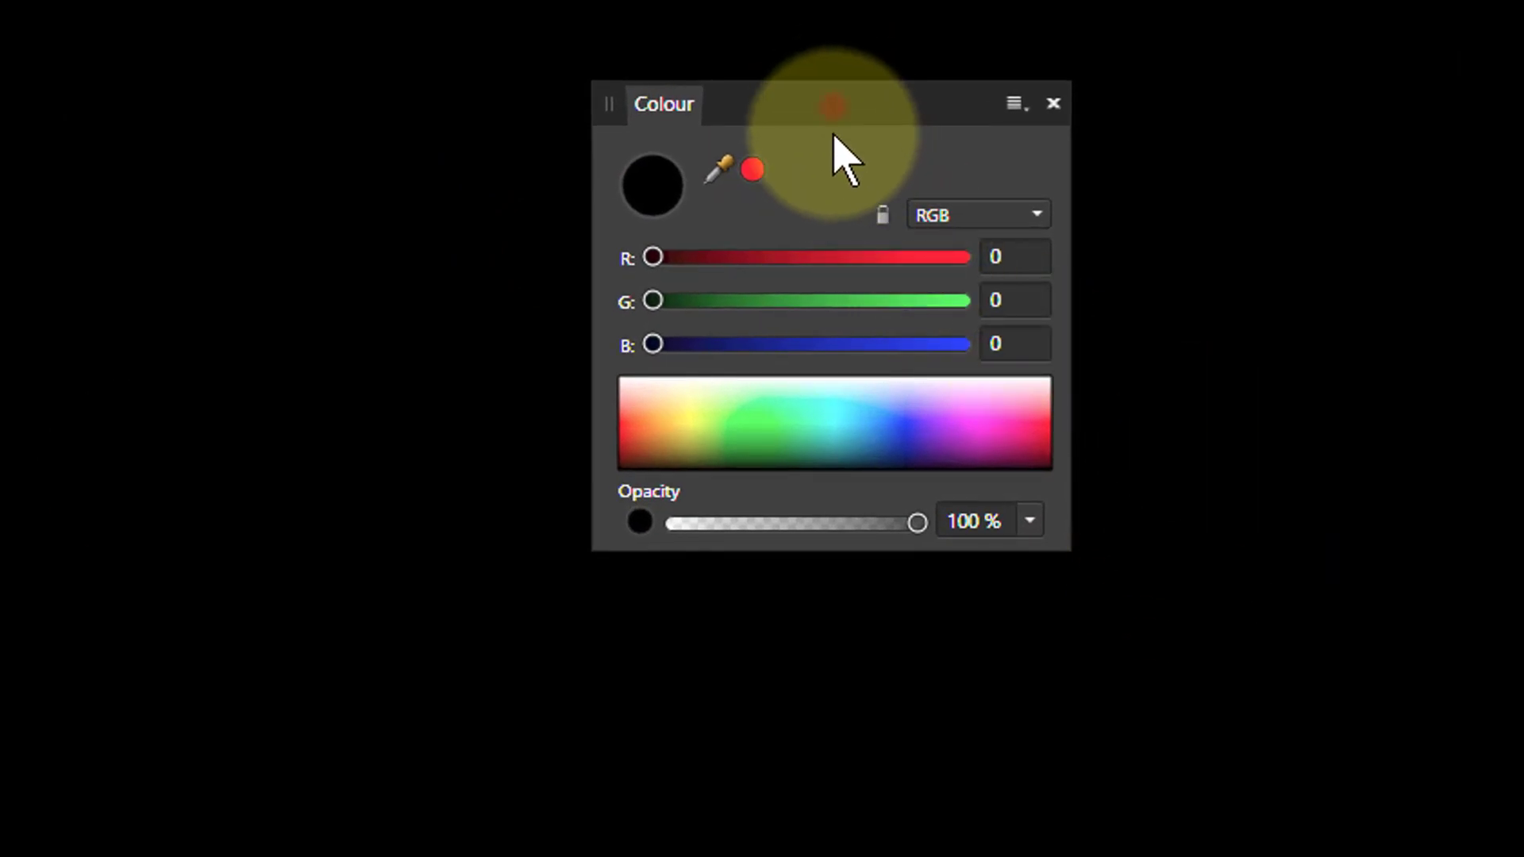
drag(834, 105, 828, 274)
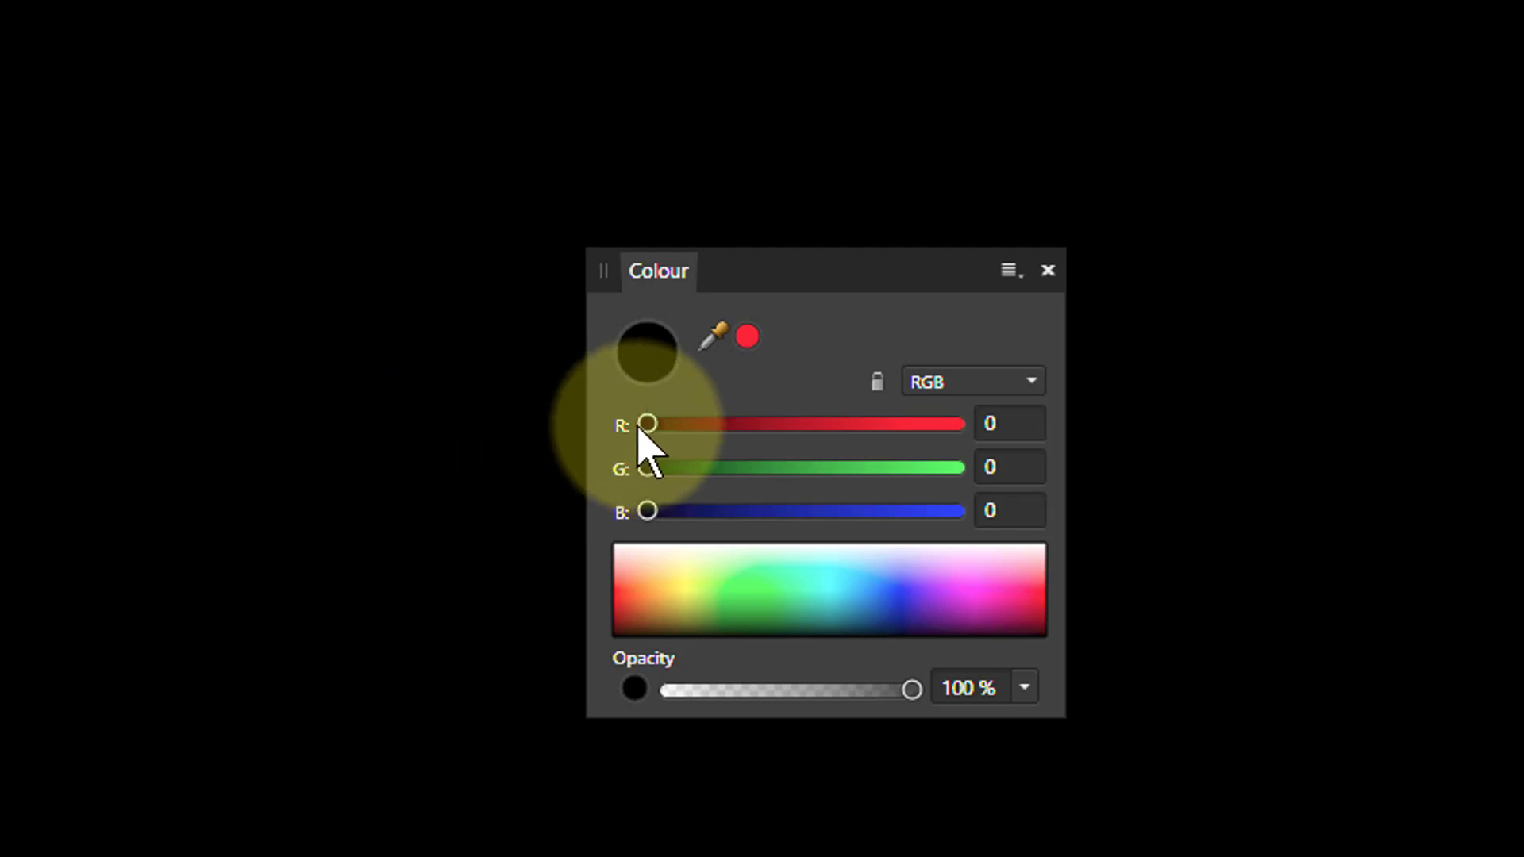
- Raise R, G, then B to 255, turning the black fill red, yellow, then white
drag(650, 428, 980, 436)
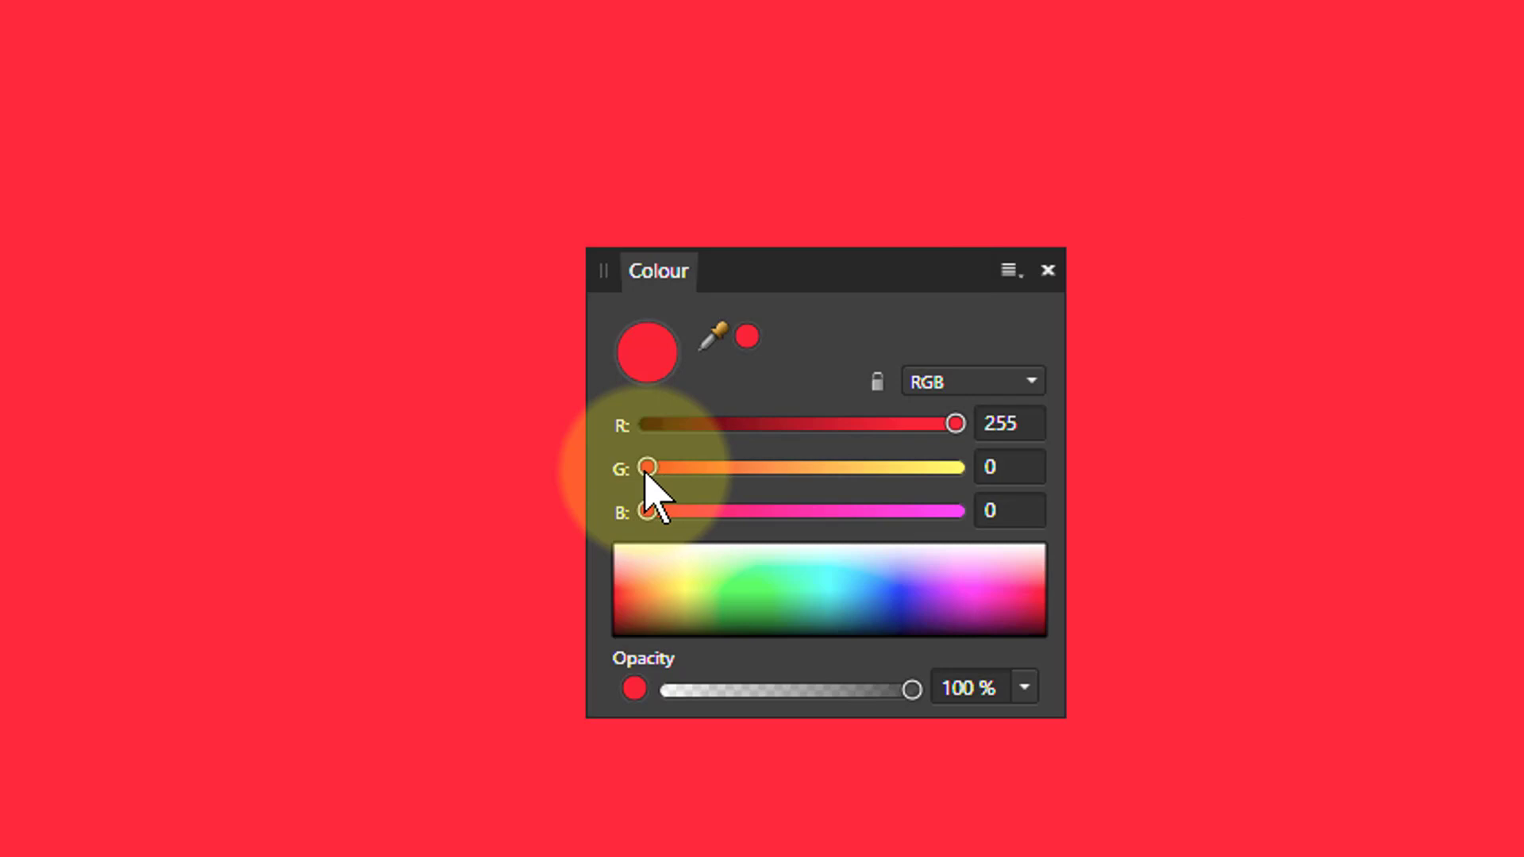
drag(646, 470, 975, 479)
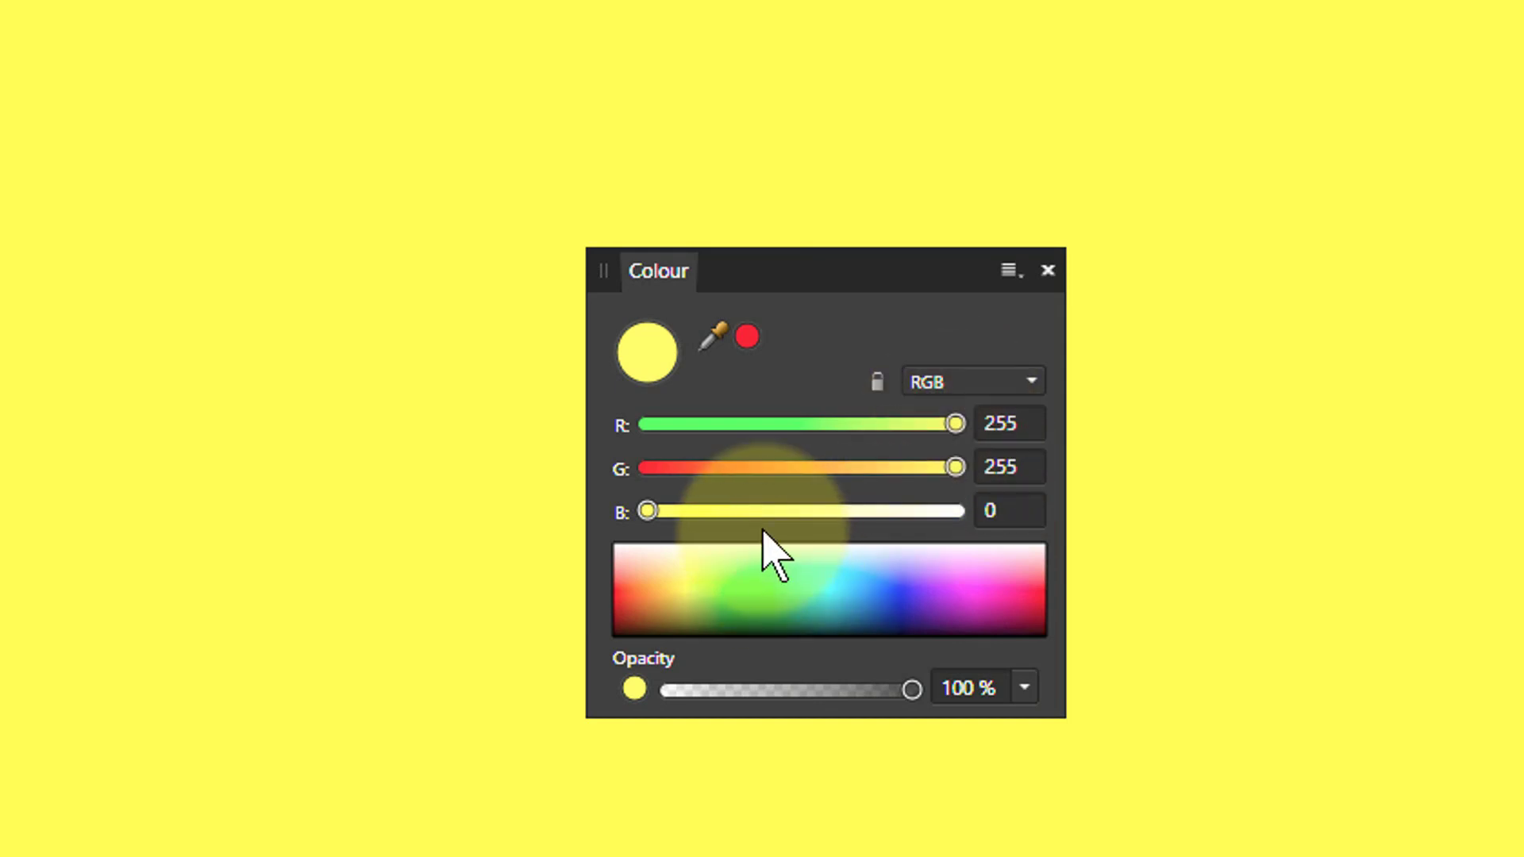
drag(647, 512, 968, 515)
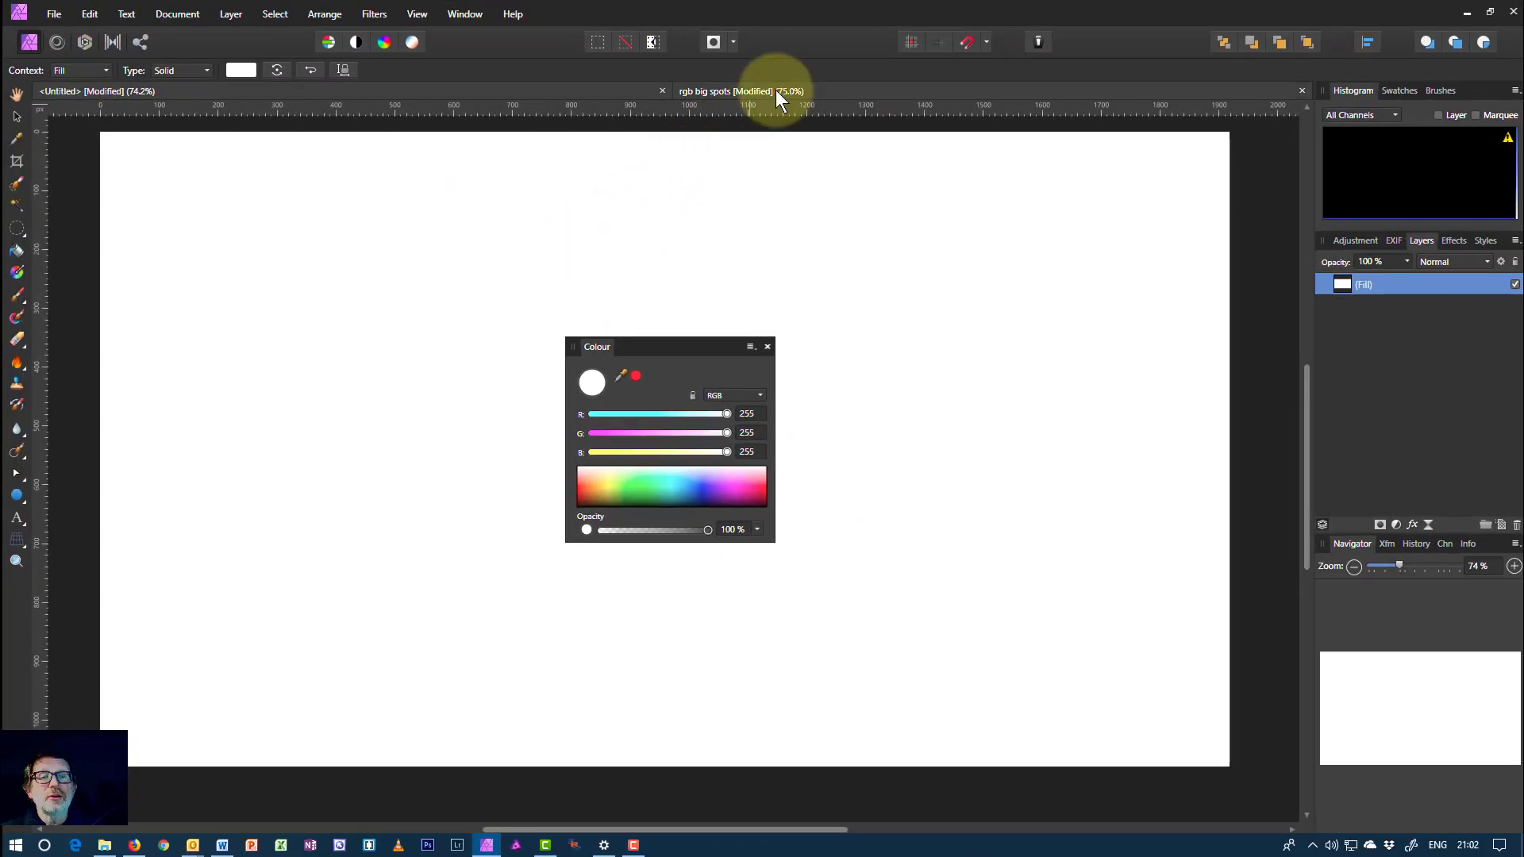
- Switch to rgb big spots and park the Colour panel over the circles
click(774, 91)
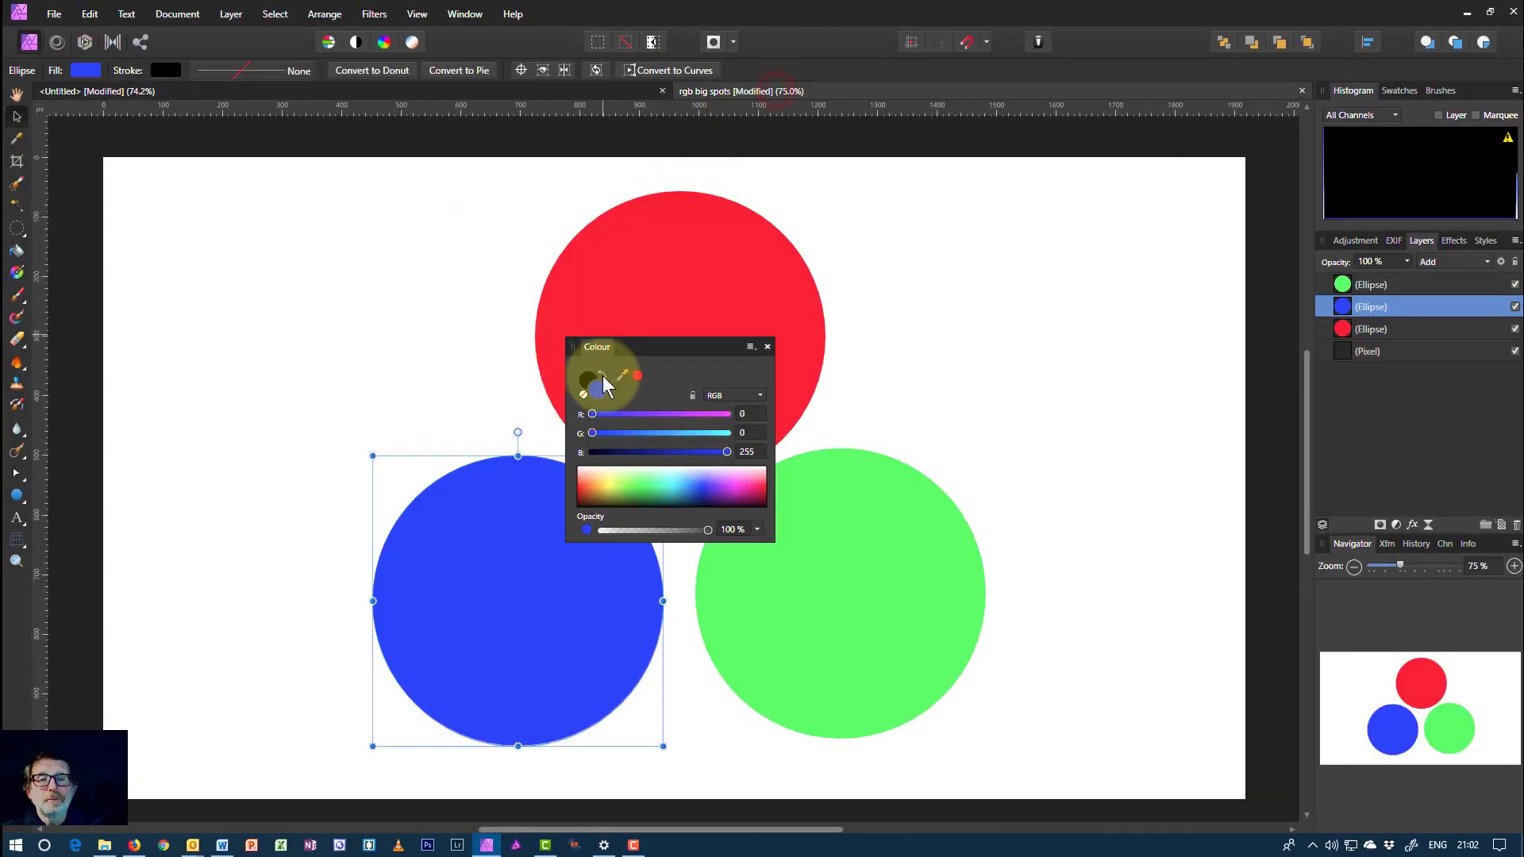
drag(643, 348, 1017, 306)
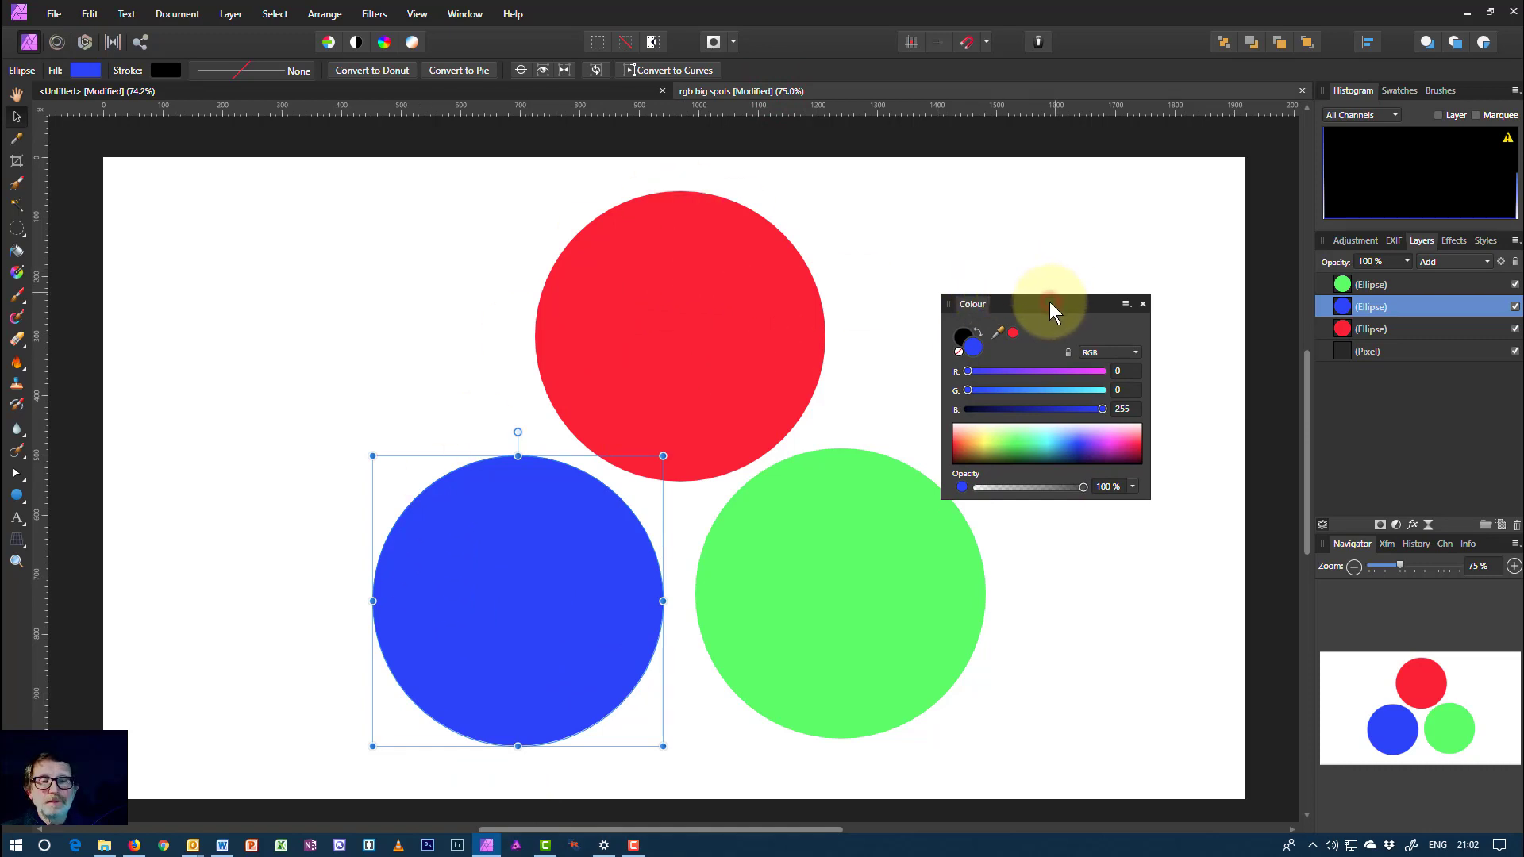
drag(1050, 302, 659, 393)
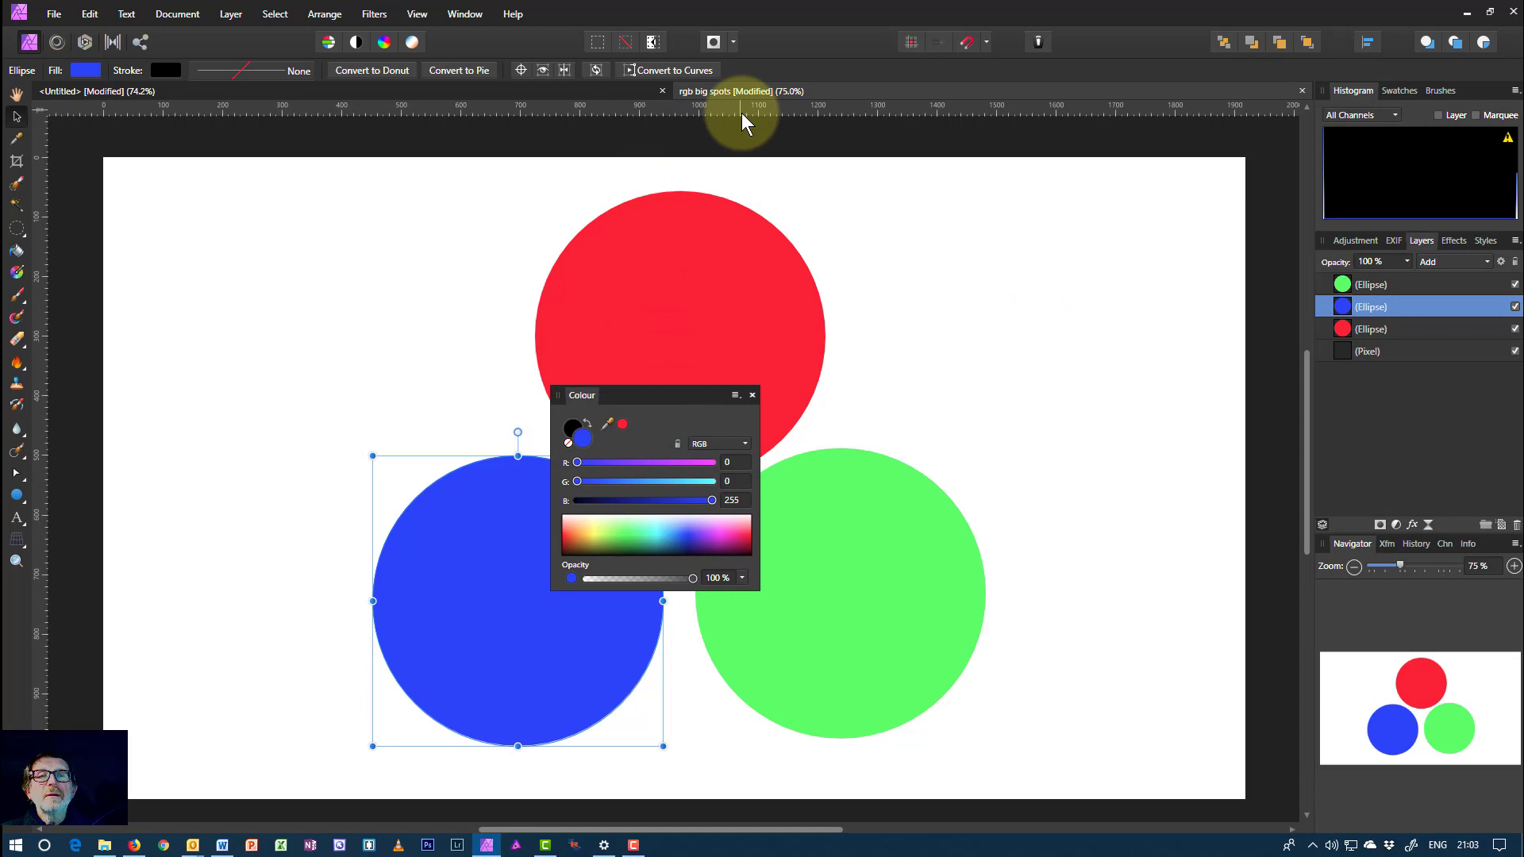
- Back on the white Untitled fill, drop G and B to 0, leaving pure red
click(606, 92)
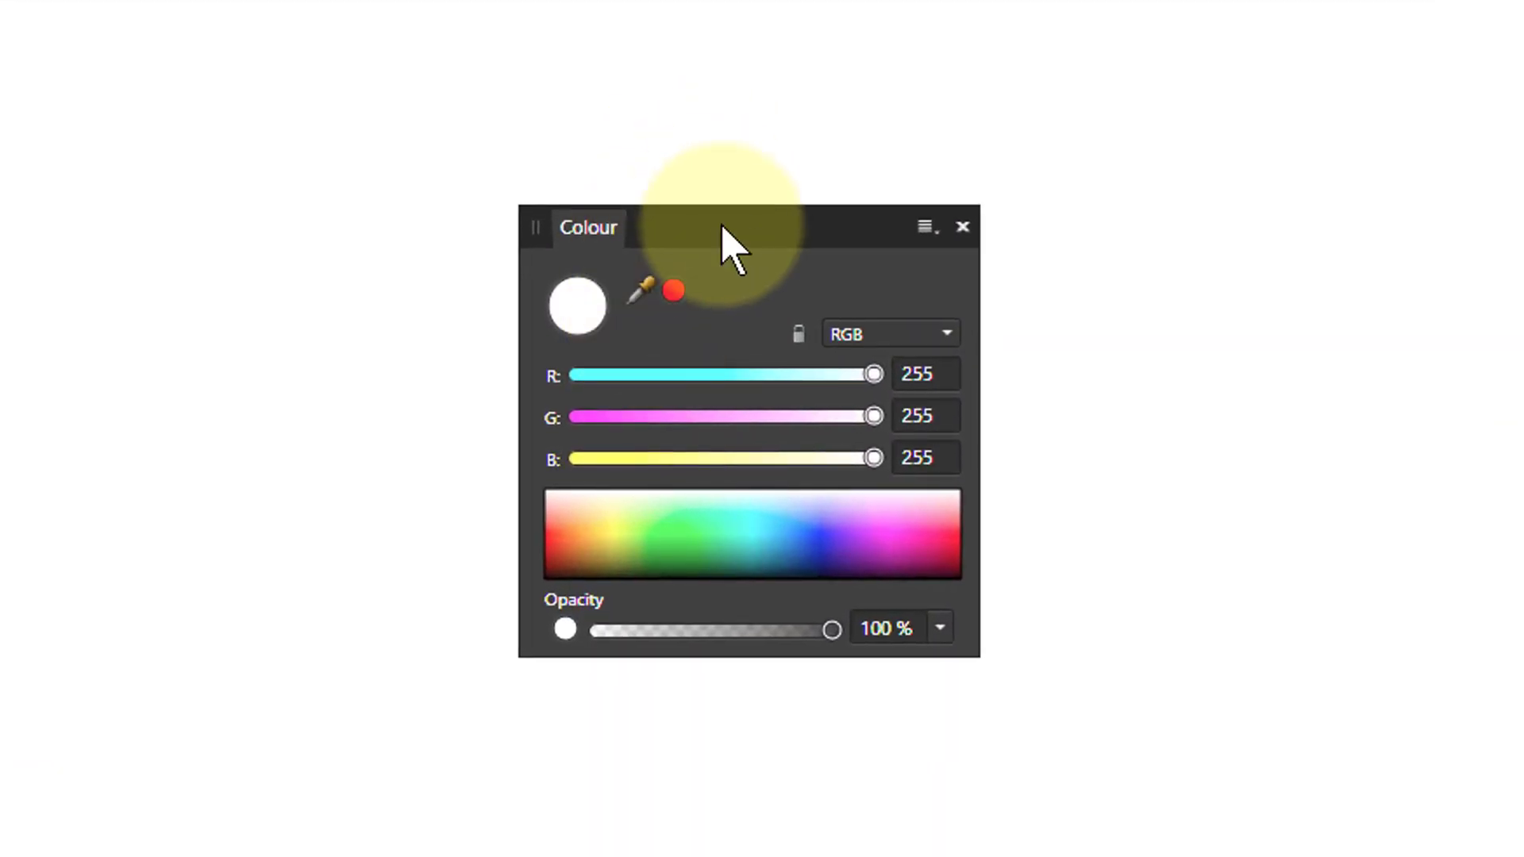
drag(723, 230, 724, 82)
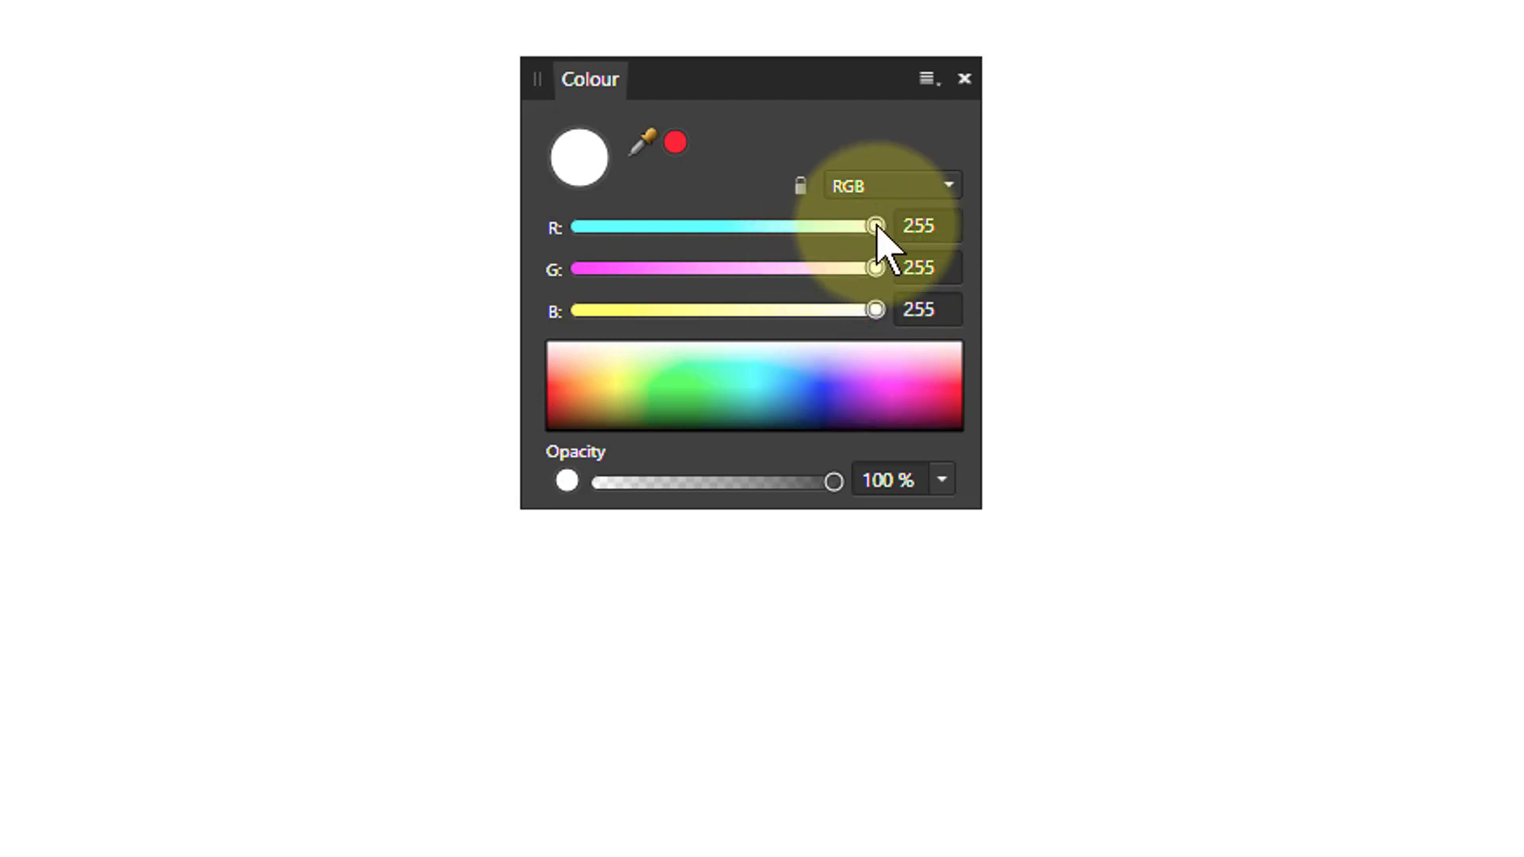
drag(876, 269, 573, 288)
drag(875, 310, 563, 322)
- Nudge red slightly, then raise G and B to 255 for yellow, then white
mouse_move(874, 228)
mouse_down()
mouse_move(648, 228)
mouse_move(887, 229)
mouse_up()
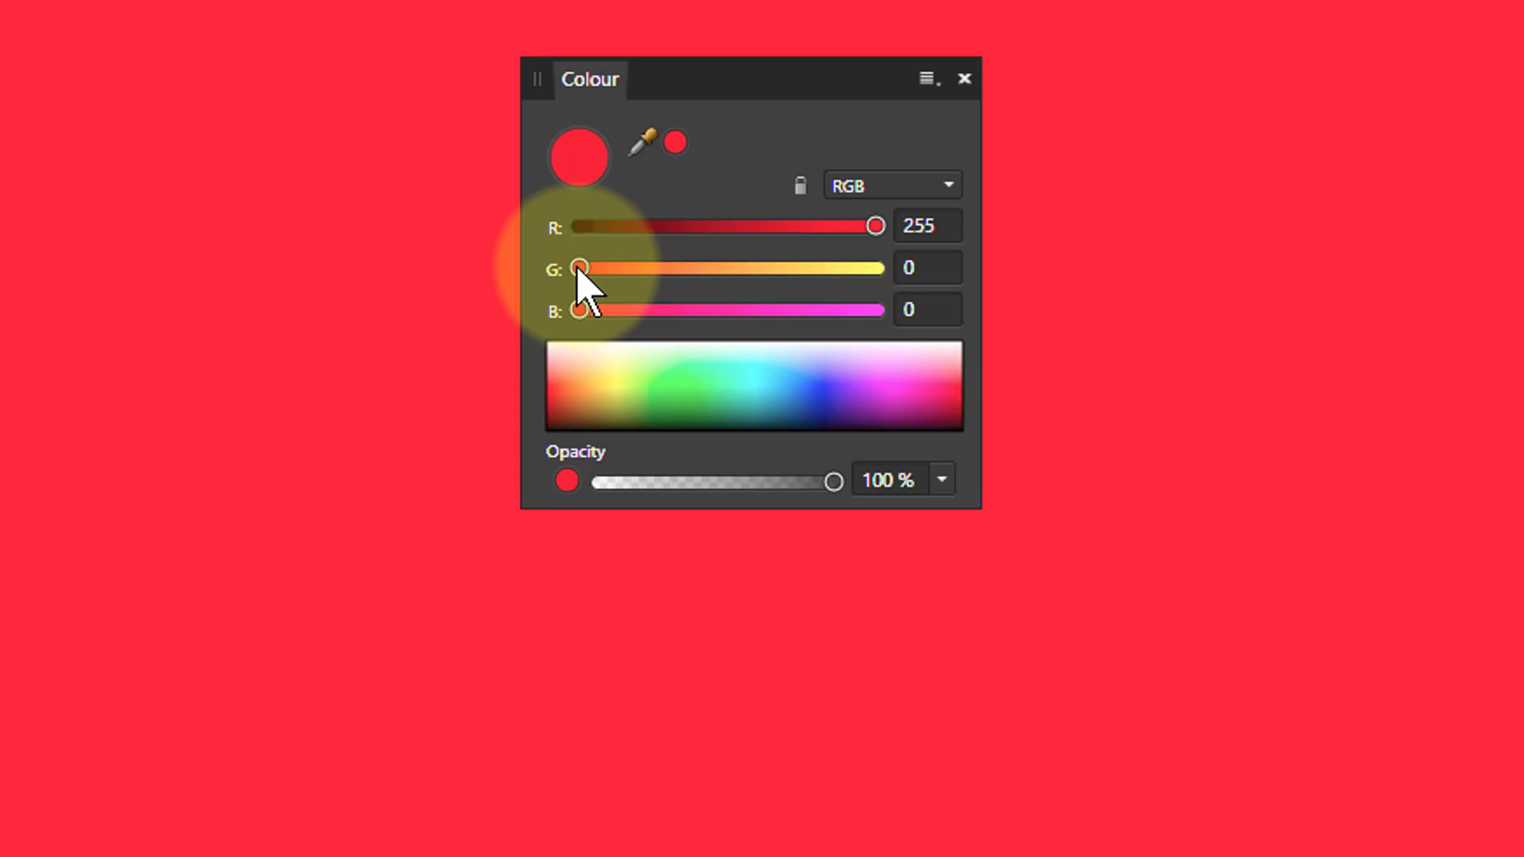
drag(580, 269, 927, 272)
drag(581, 310, 897, 317)
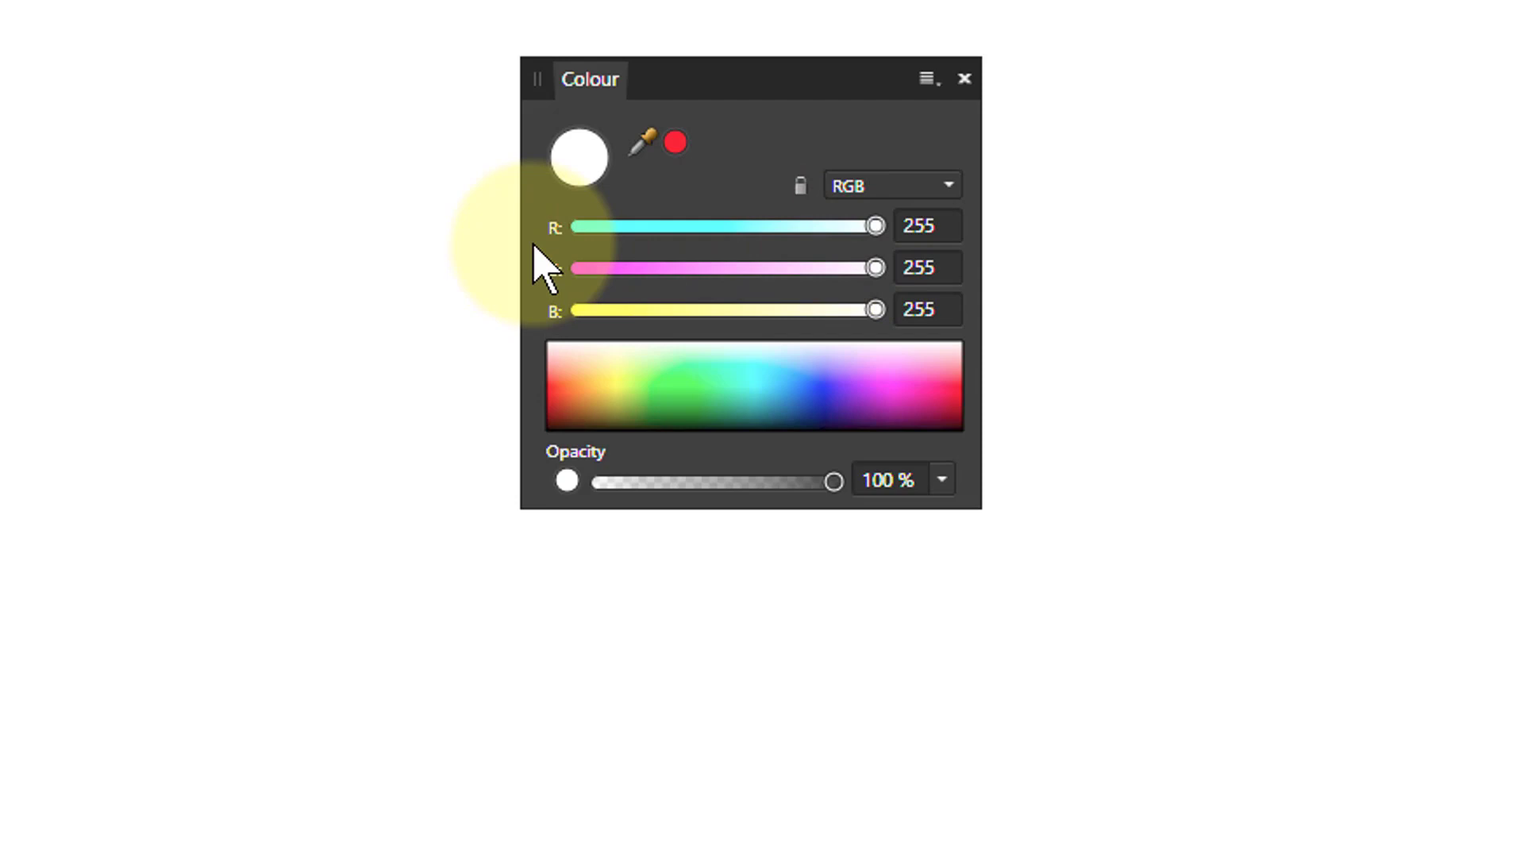
- Drag G down to 48 with R and B at 255, making the fill deep magenta
drag(643, 143, 1178, 180)
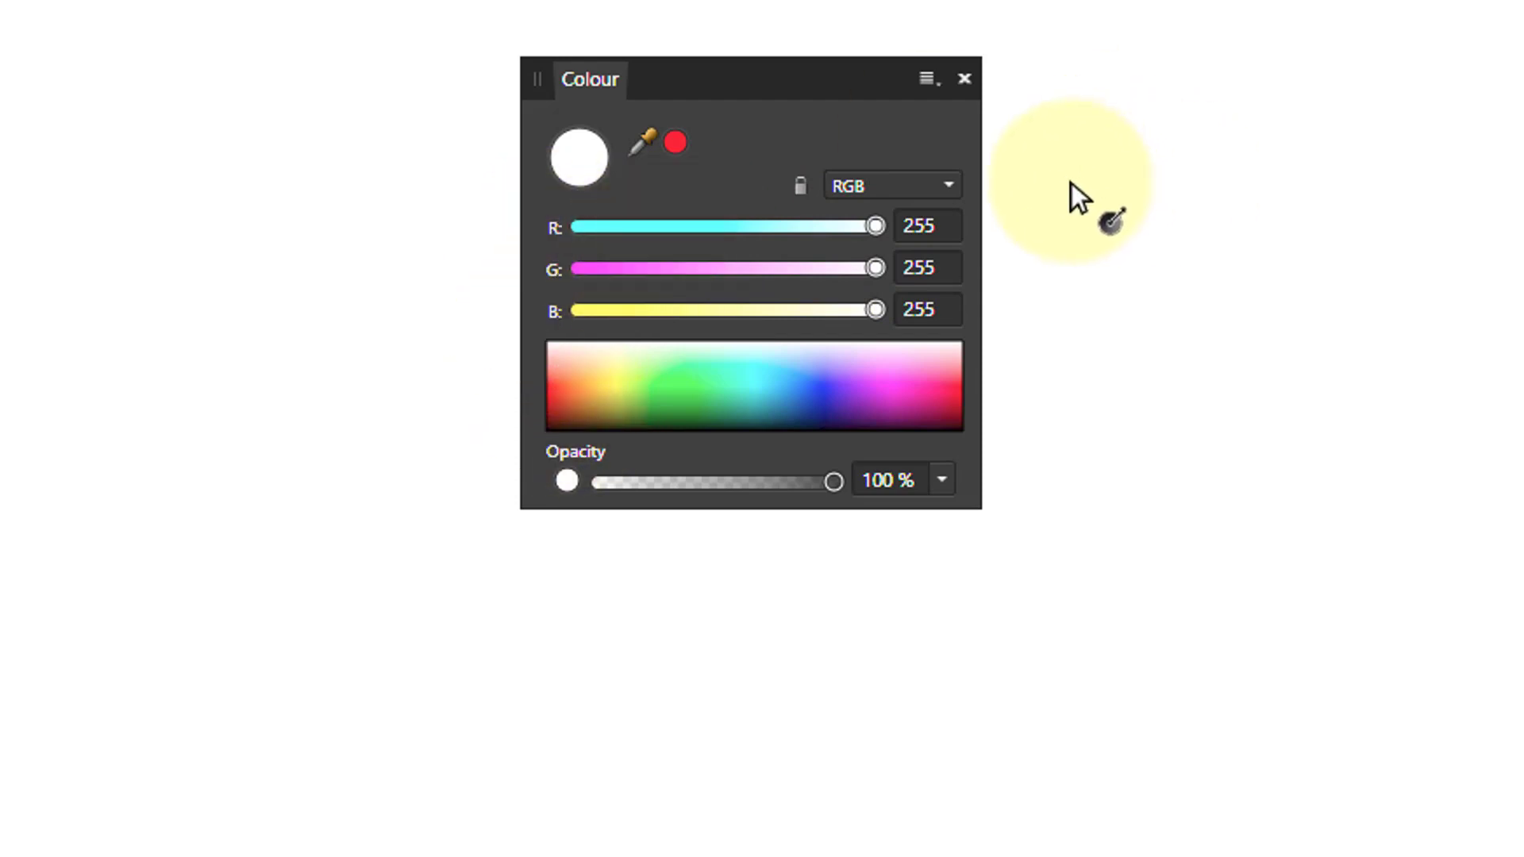
drag(1080, 197, 986, 173)
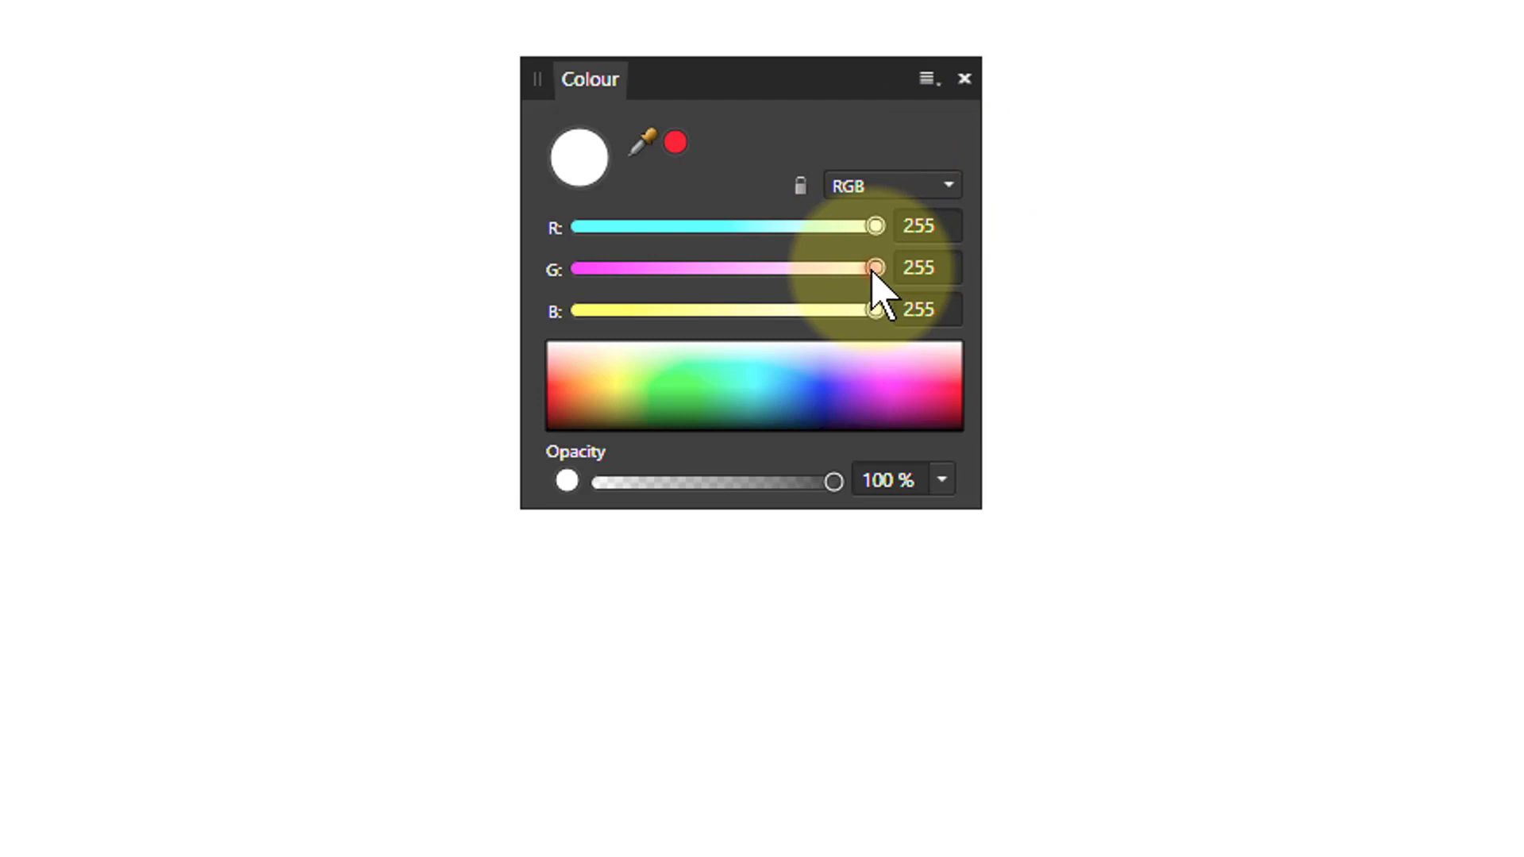
drag(873, 270, 667, 270)
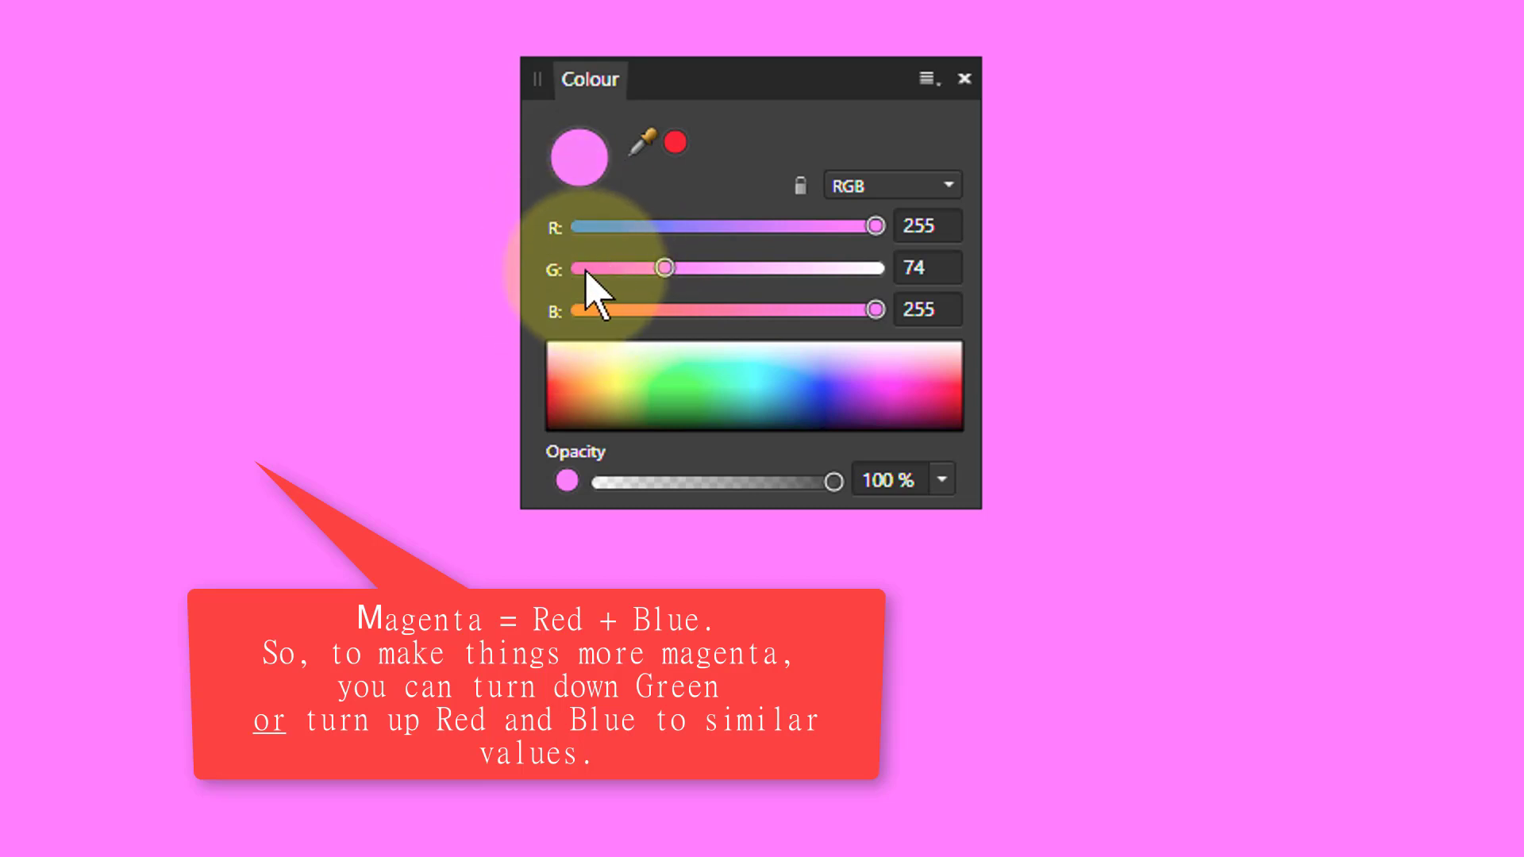
mouse_move(660, 272)
mouse_down()
mouse_move(714, 270)
mouse_move(656, 274)
mouse_up()
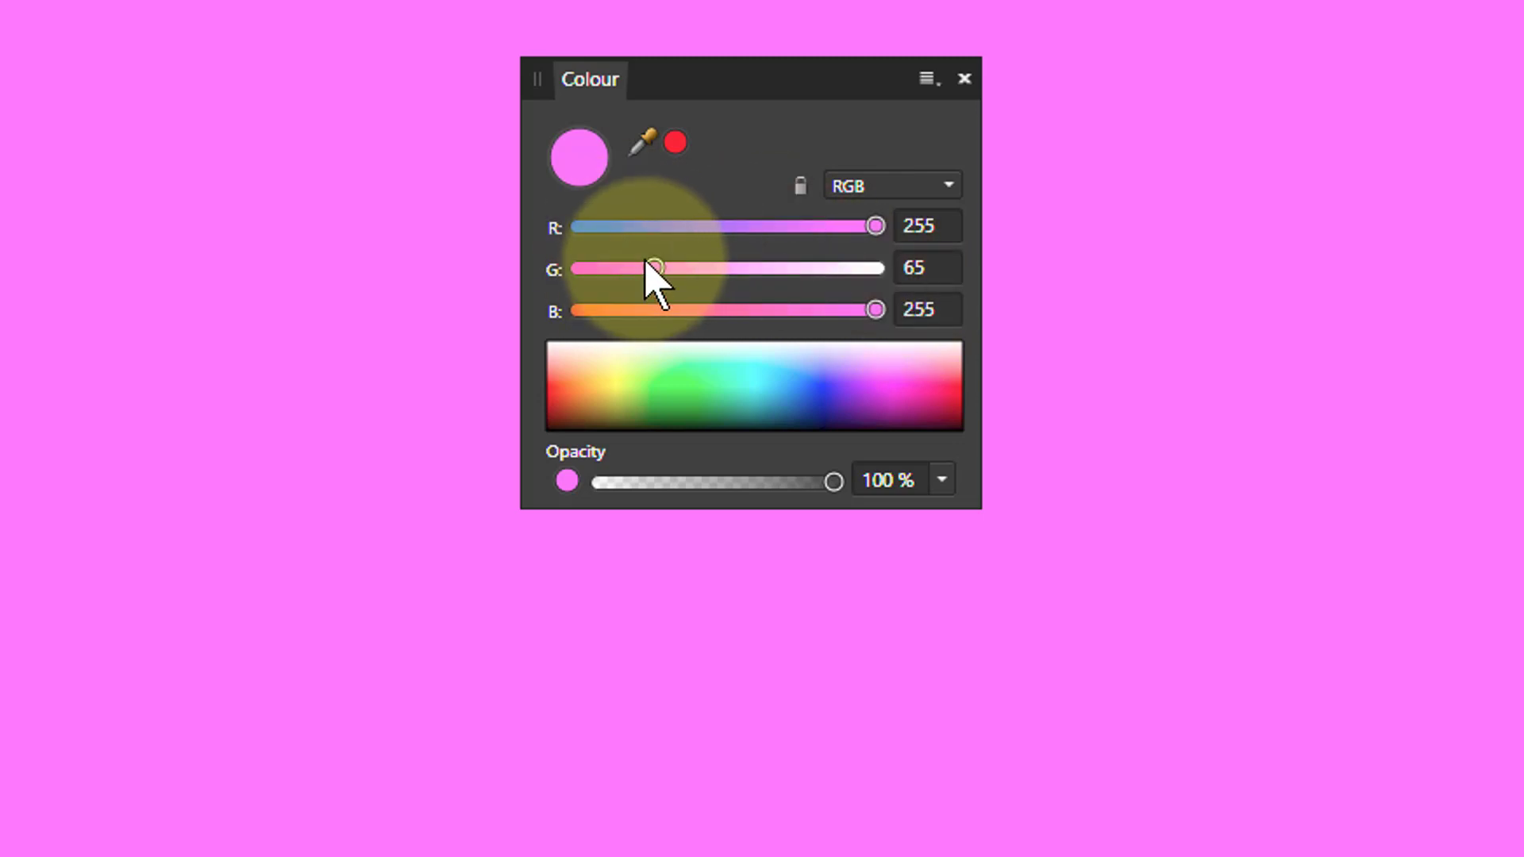
mouse_move(651, 267)
mouse_down()
mouse_move(882, 308)
mouse_move(696, 332)
mouse_move(895, 341)
mouse_move(874, 289)
mouse_move(634, 301)
mouse_up()
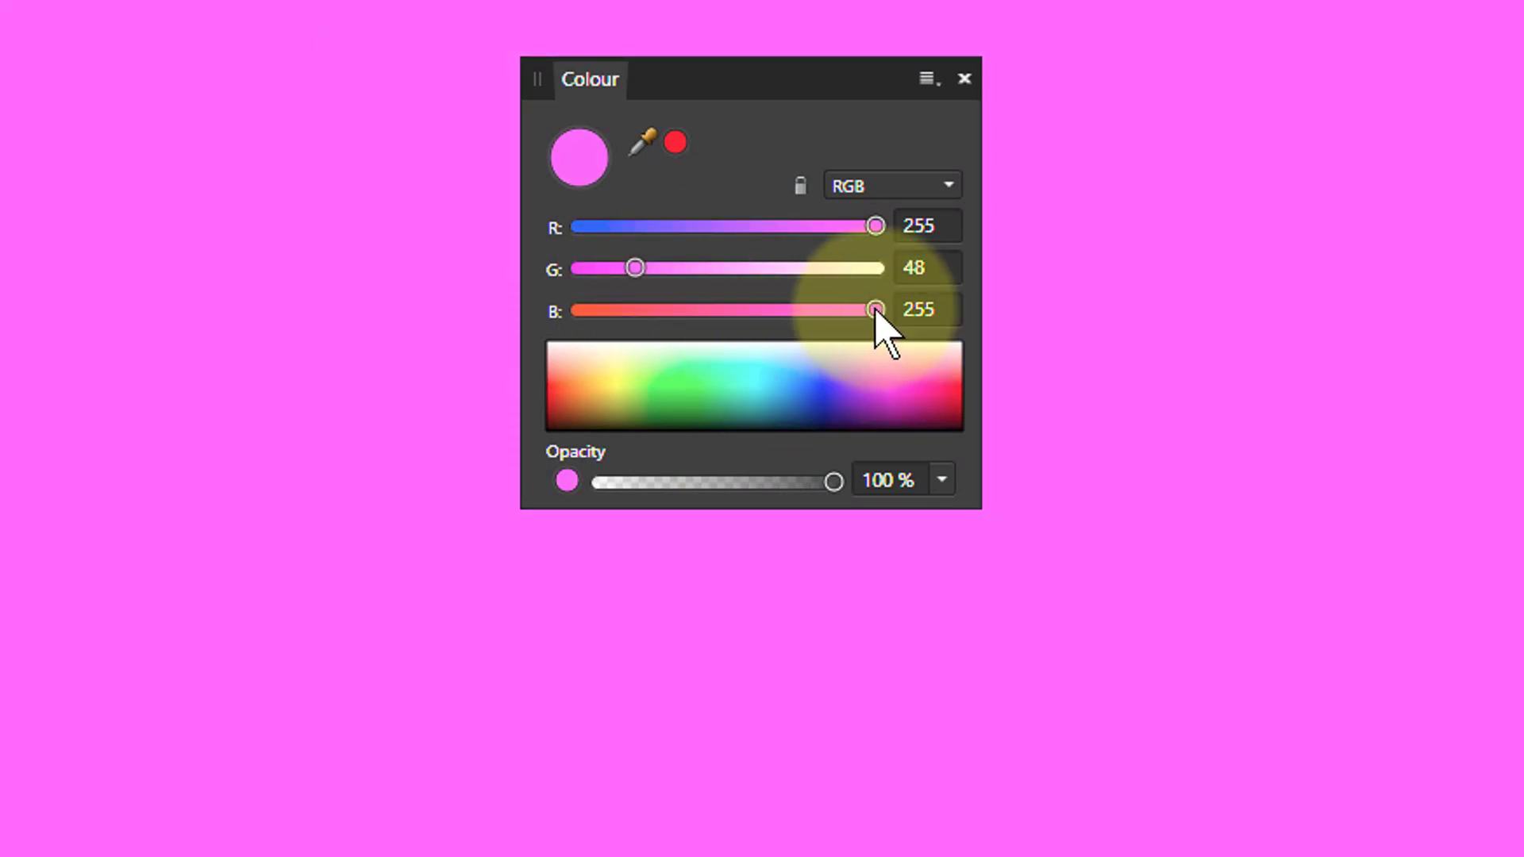
- Lower B toward 154 for pinker mixes, set G to 54, then restore B to 255
drag(875, 310, 765, 322)
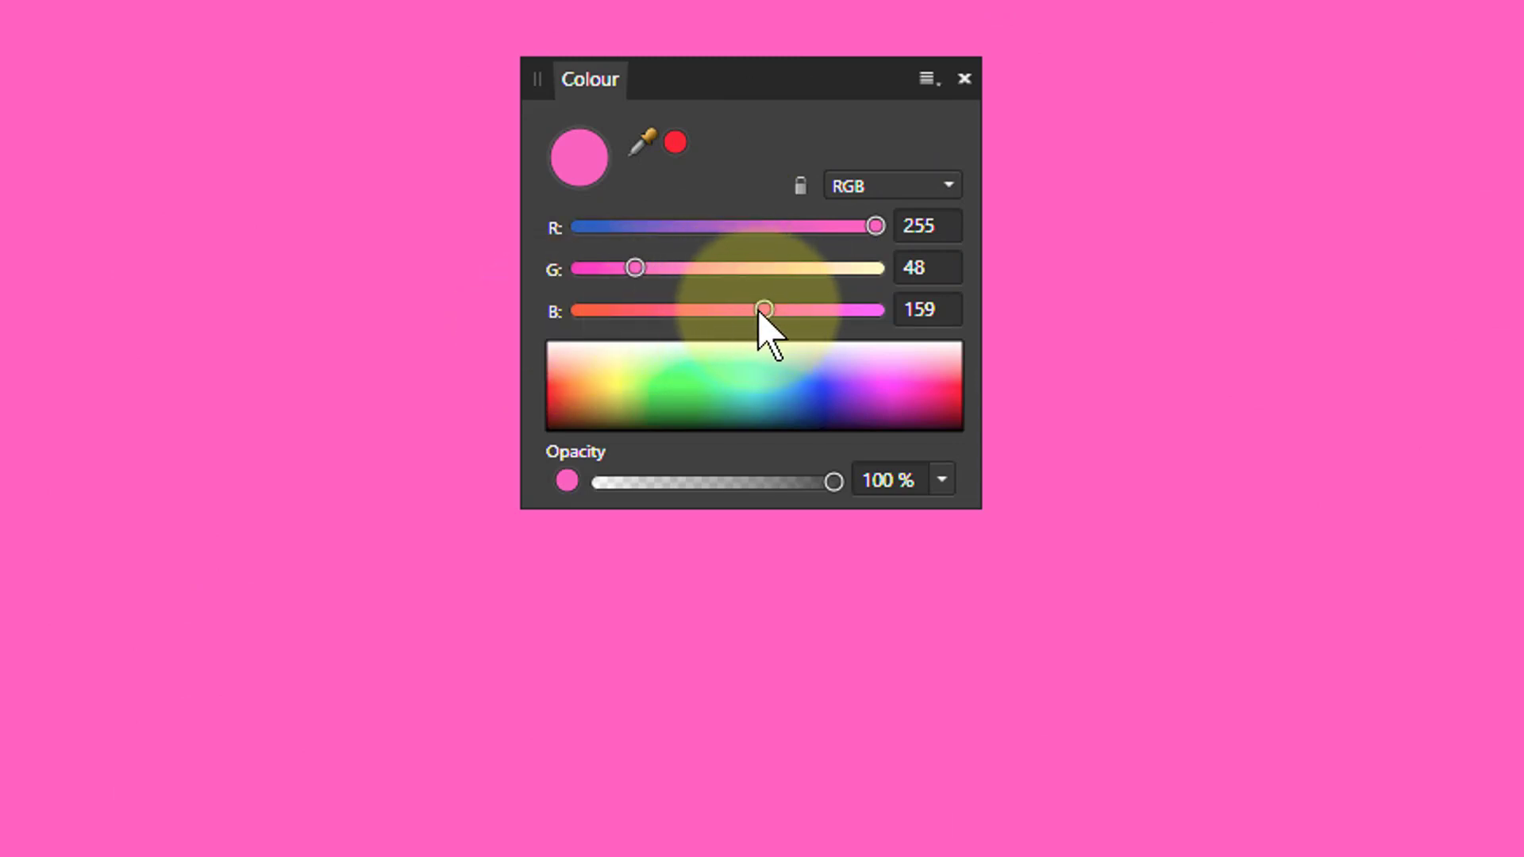
mouse_move(763, 312)
mouse_down()
mouse_move(726, 312)
mouse_move(841, 312)
mouse_move(759, 312)
mouse_up()
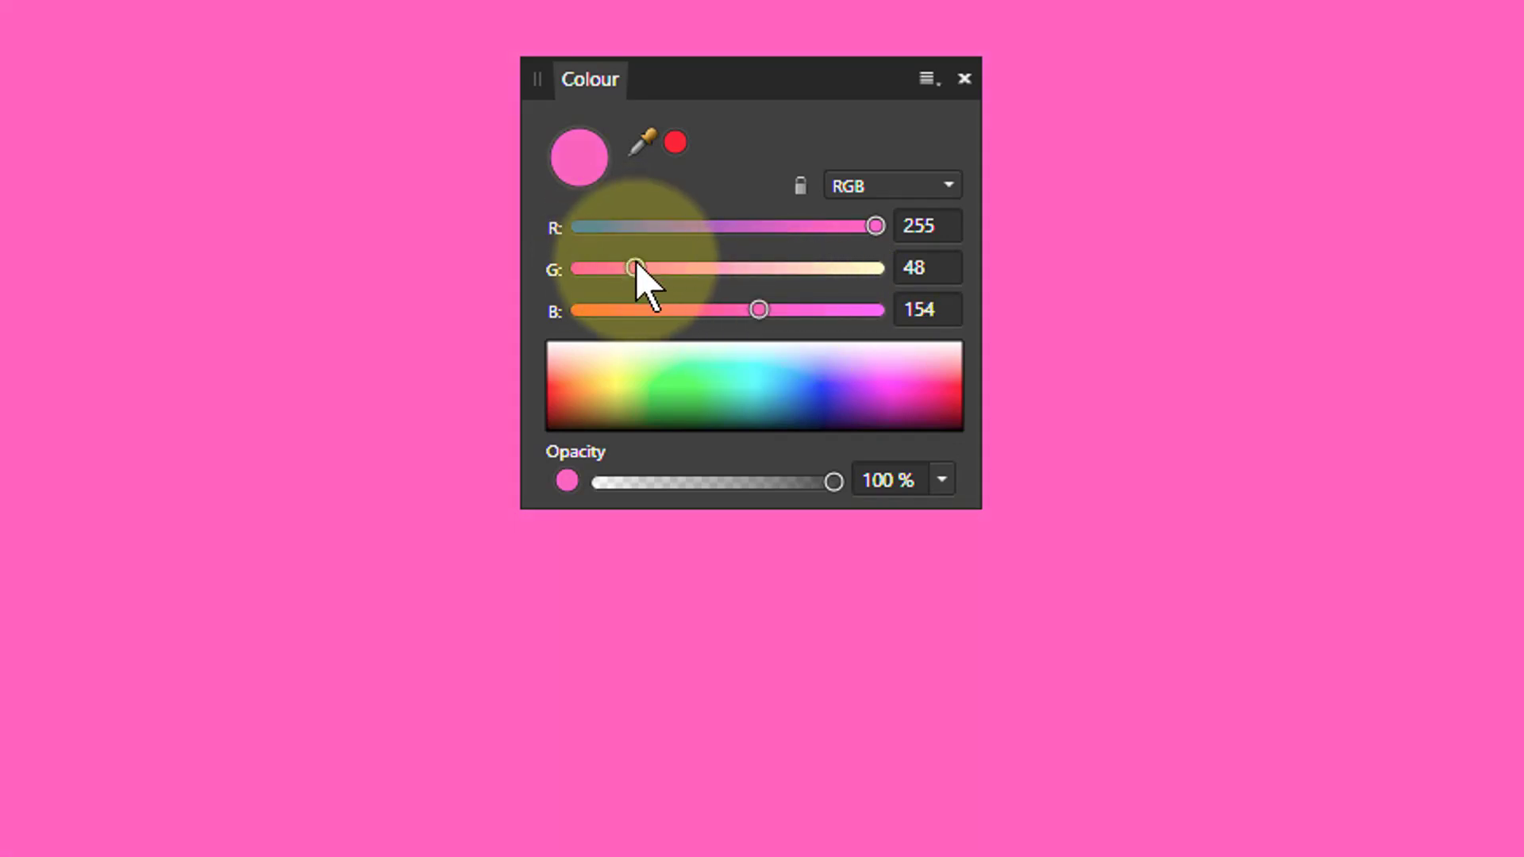
mouse_move(636, 270)
mouse_down()
mouse_move(616, 270)
mouse_move(665, 275)
mouse_move(620, 275)
mouse_move(650, 274)
mouse_up()
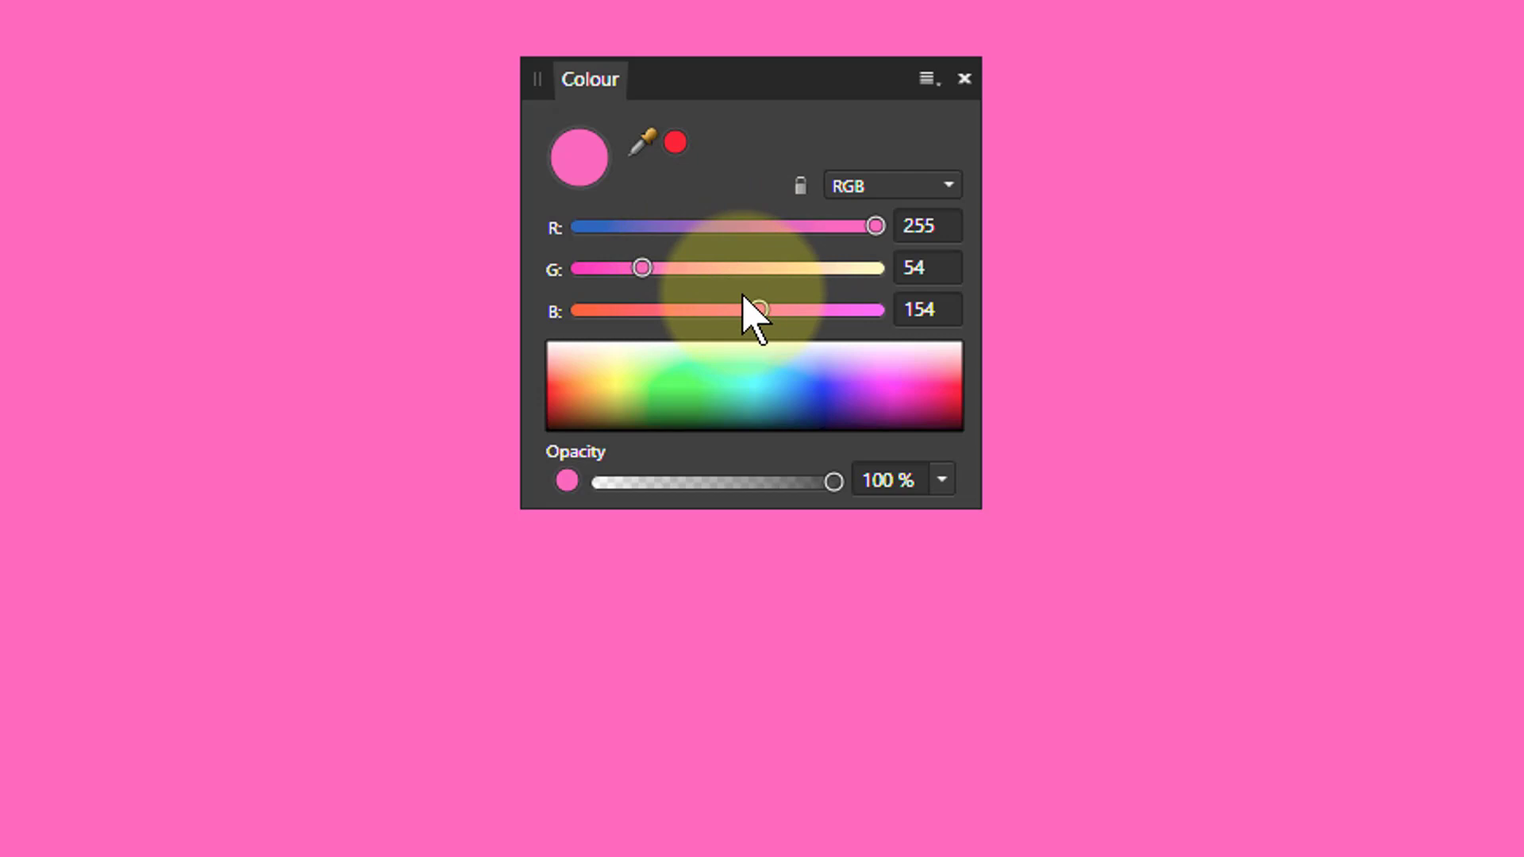
mouse_move(759, 309)
mouse_down()
mouse_move(844, 310)
mouse_move(770, 322)
mouse_up()
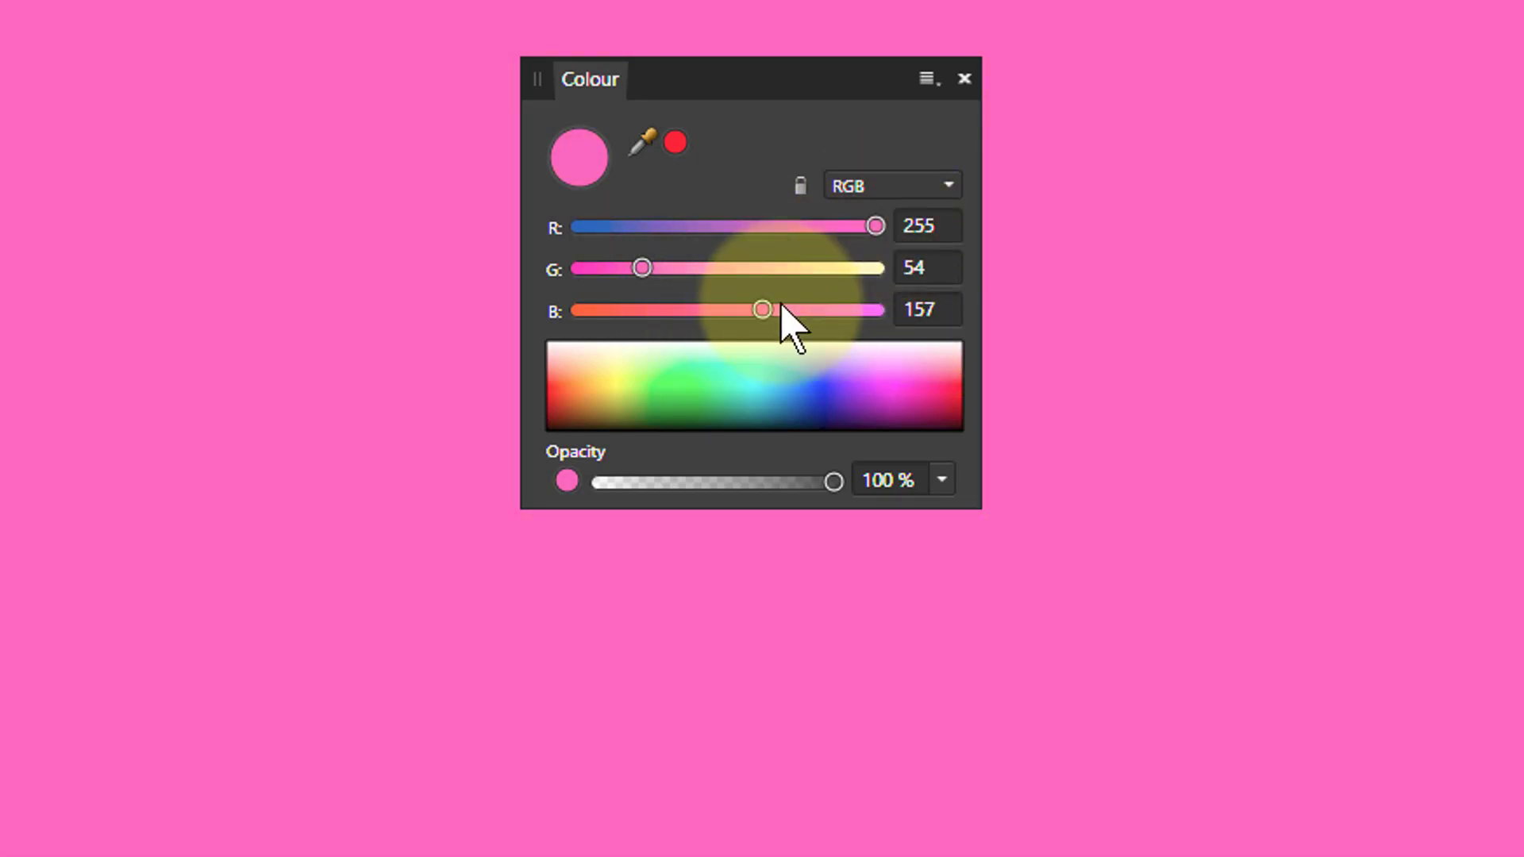
drag(762, 311, 901, 312)
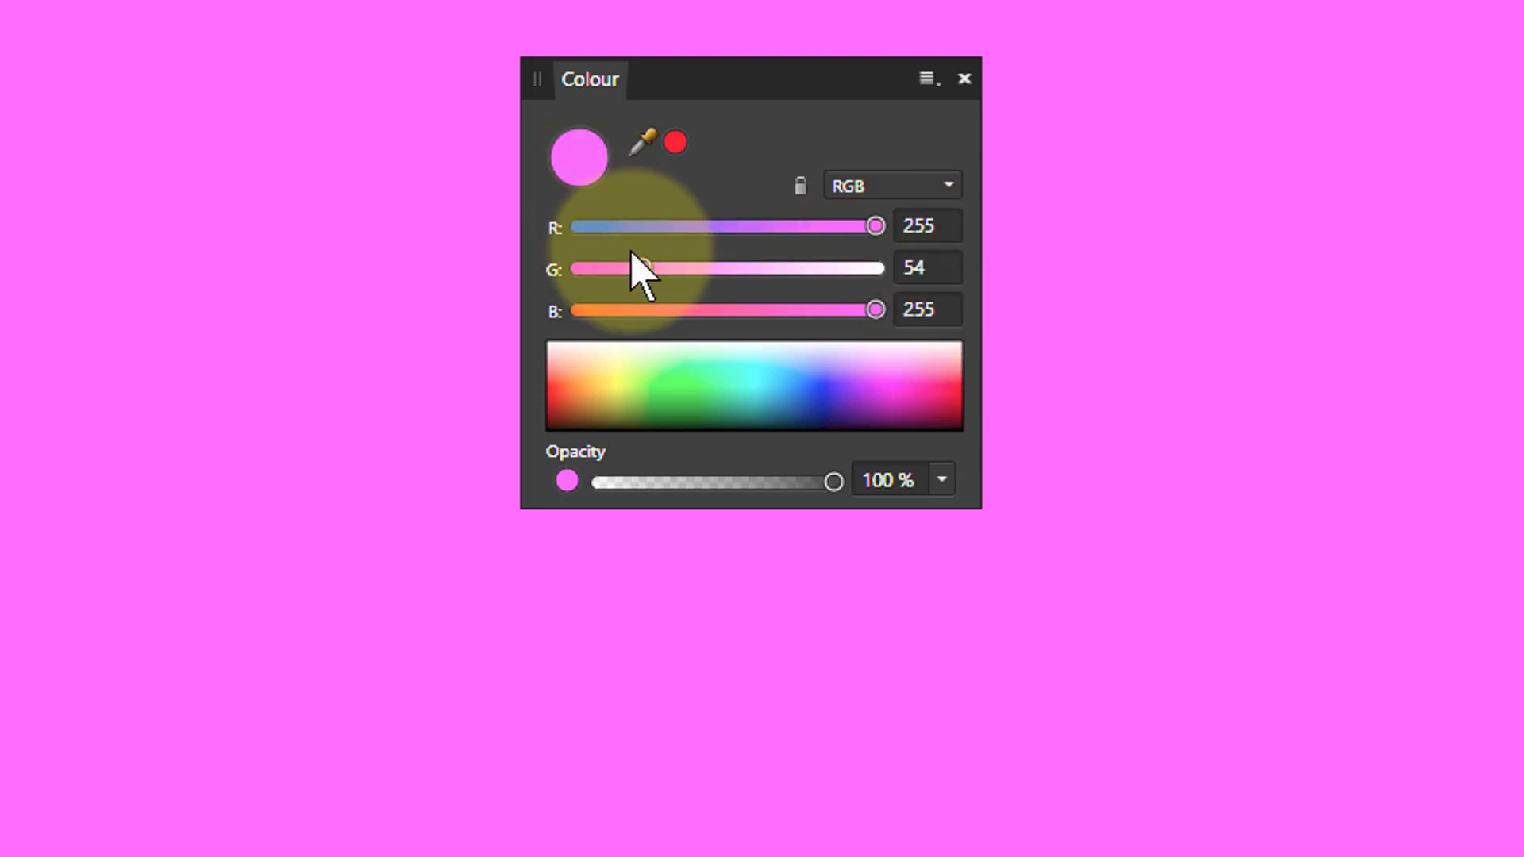
- Shift G up for pale pink and yellow, then set G 133, B 0 for saturated orange
mouse_move(645, 268)
mouse_down()
mouse_move(813, 270)
mouse_move(902, 299)
mouse_move(671, 318)
mouse_up()
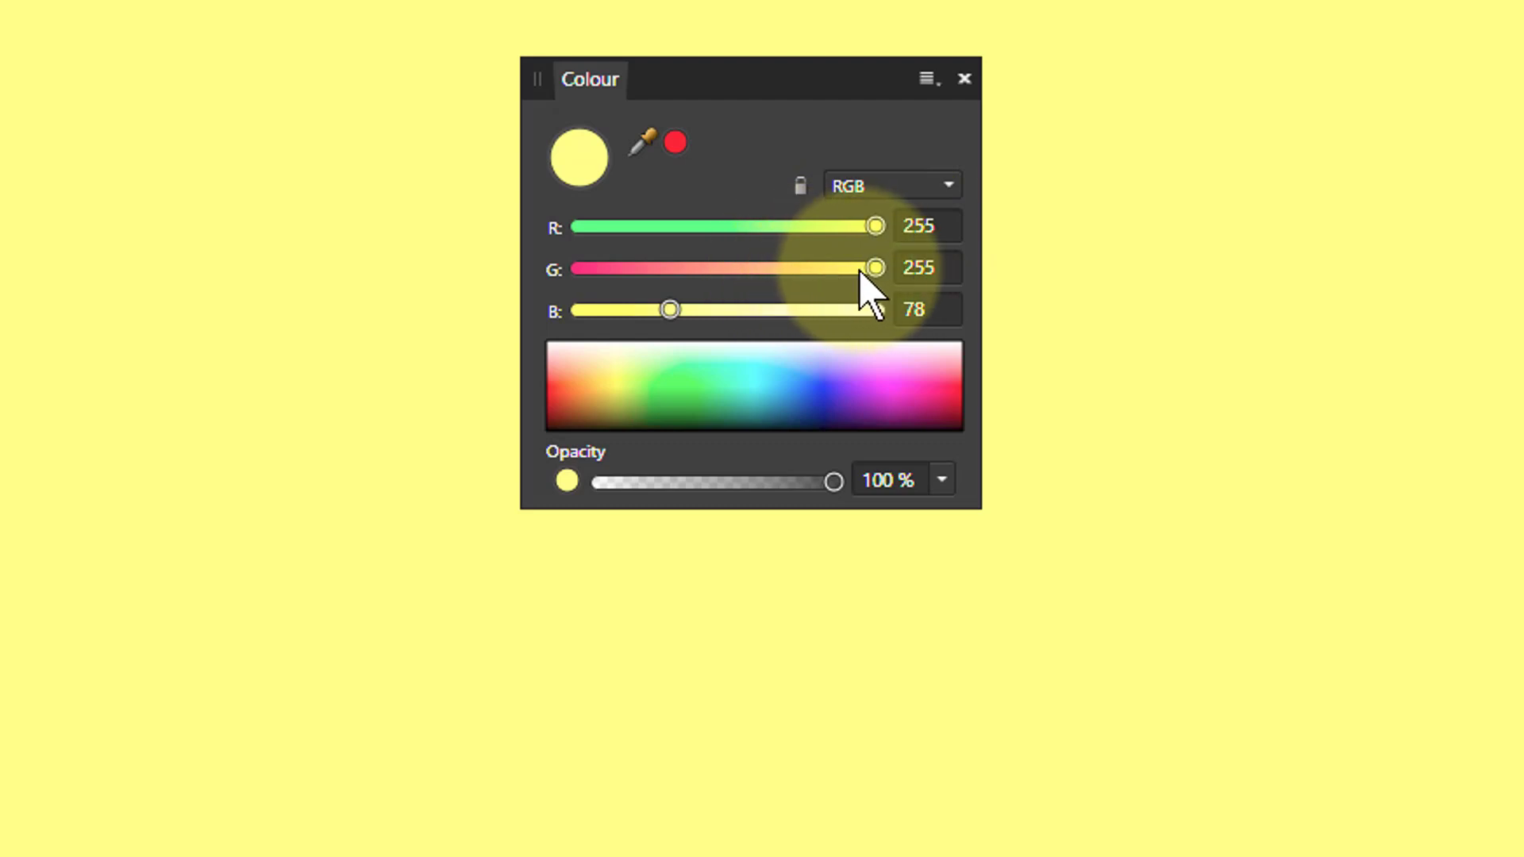
drag(874, 267, 754, 287)
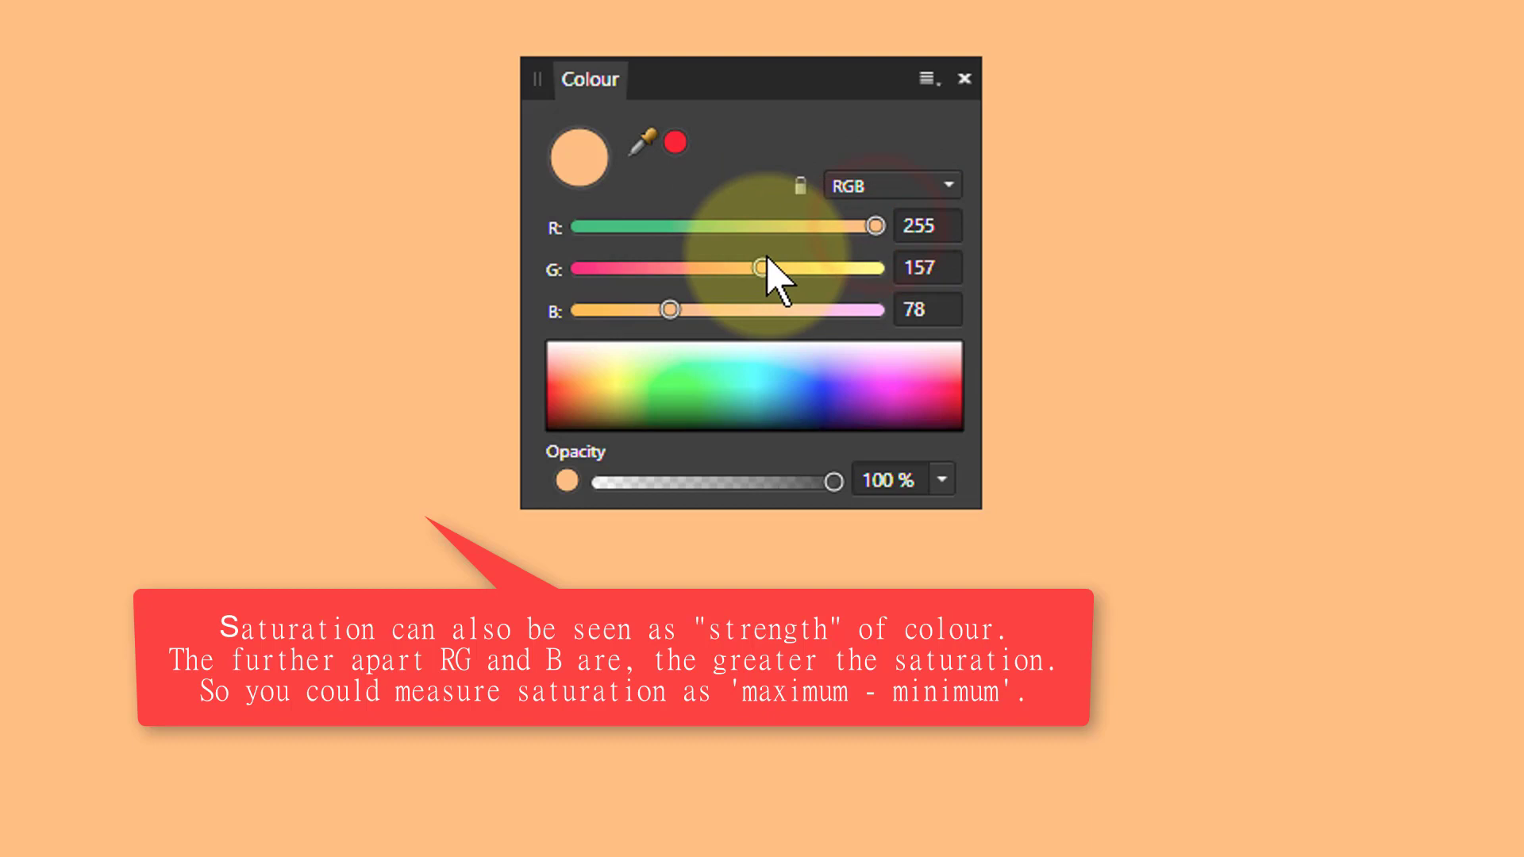
drag(670, 309, 563, 322)
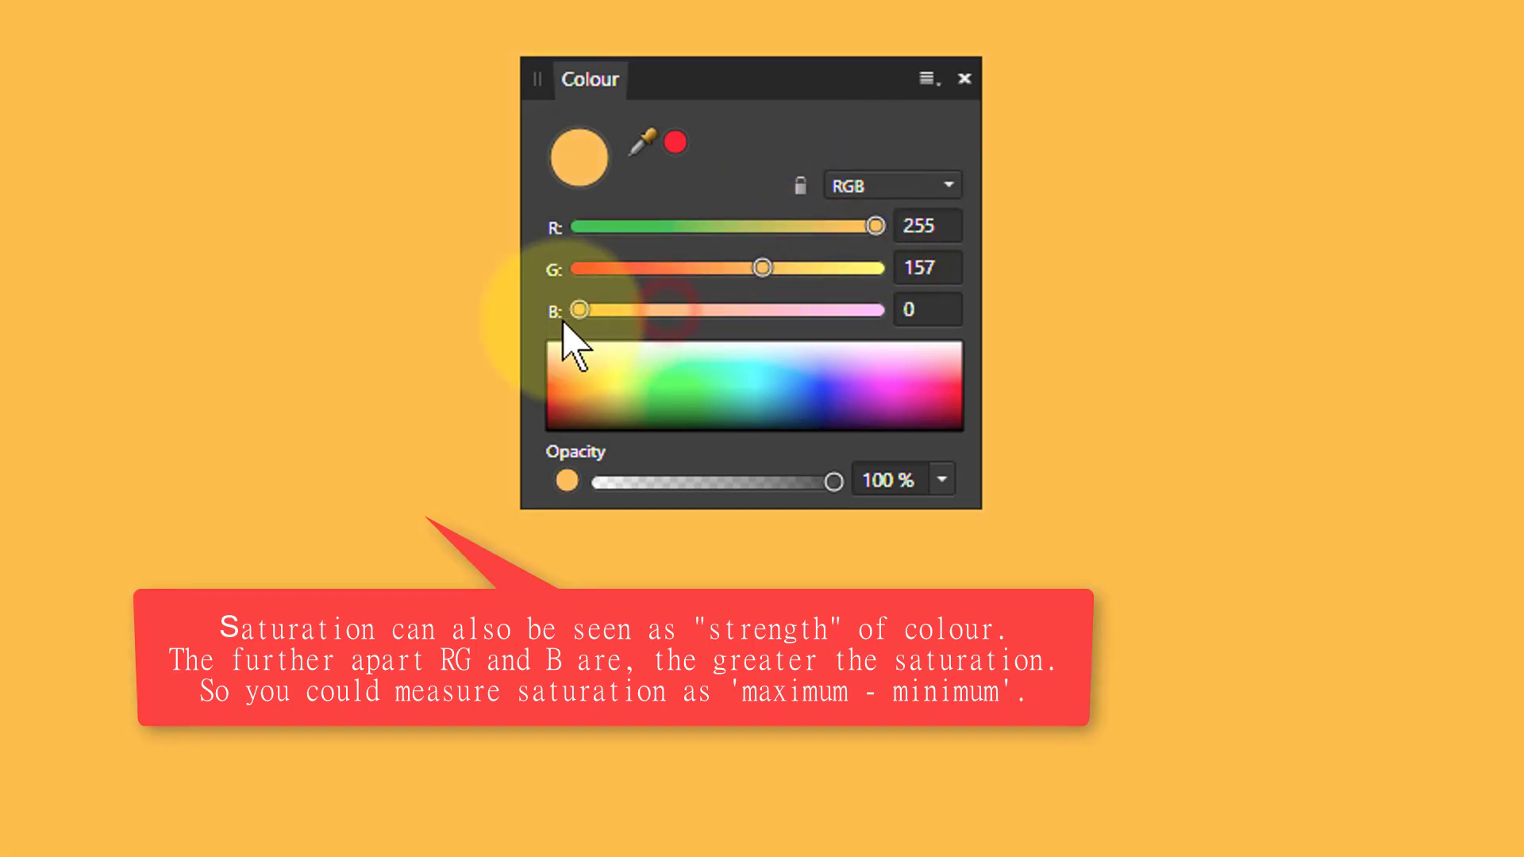
drag(761, 270, 736, 270)
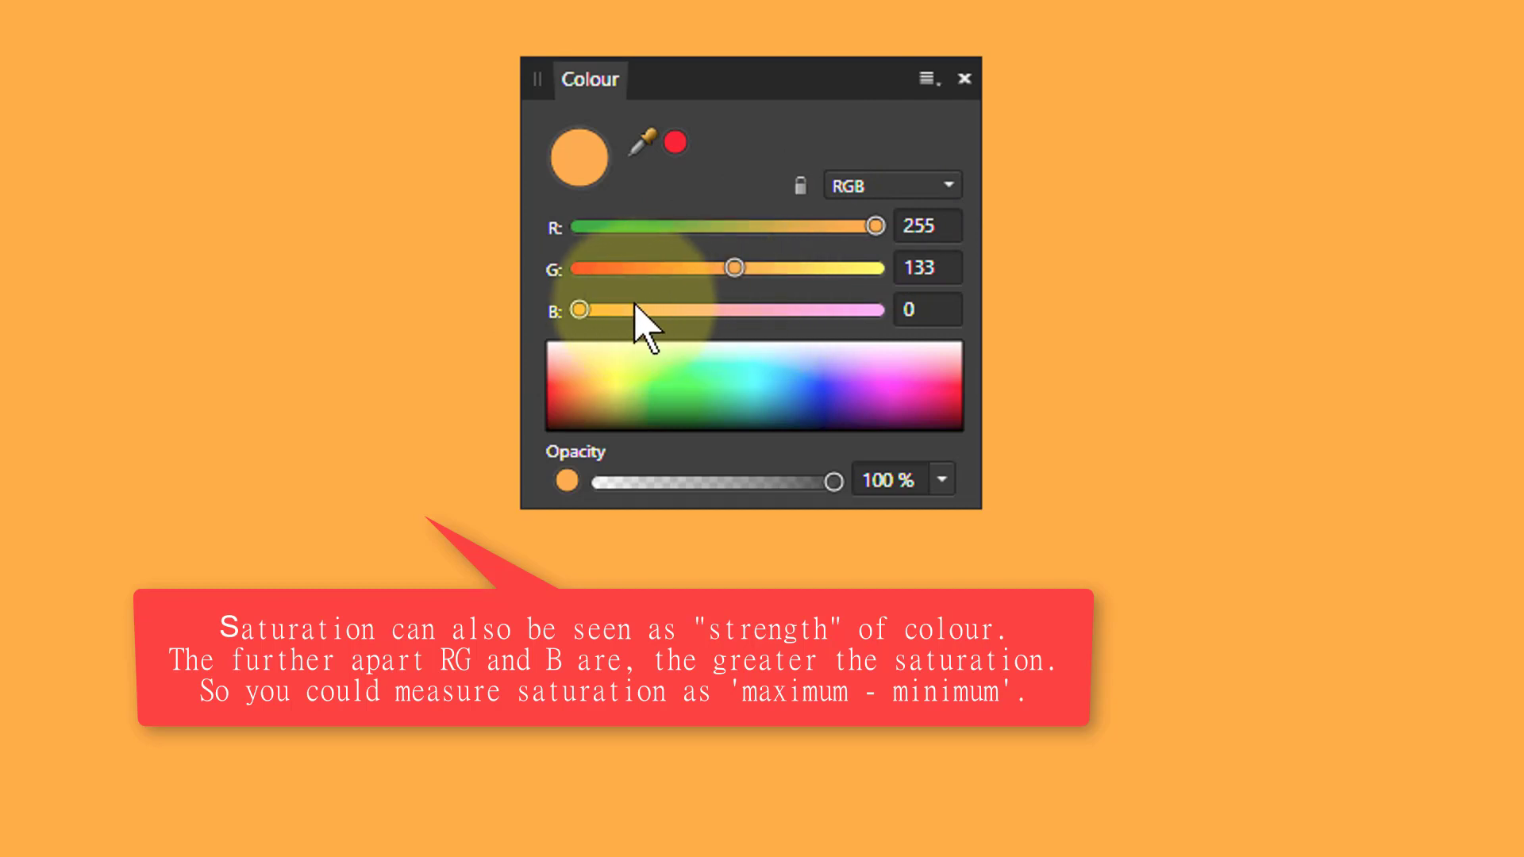
- Bring R down and B up to 133 for an even grey of 133, 133, 133
drag(581, 311, 654, 311)
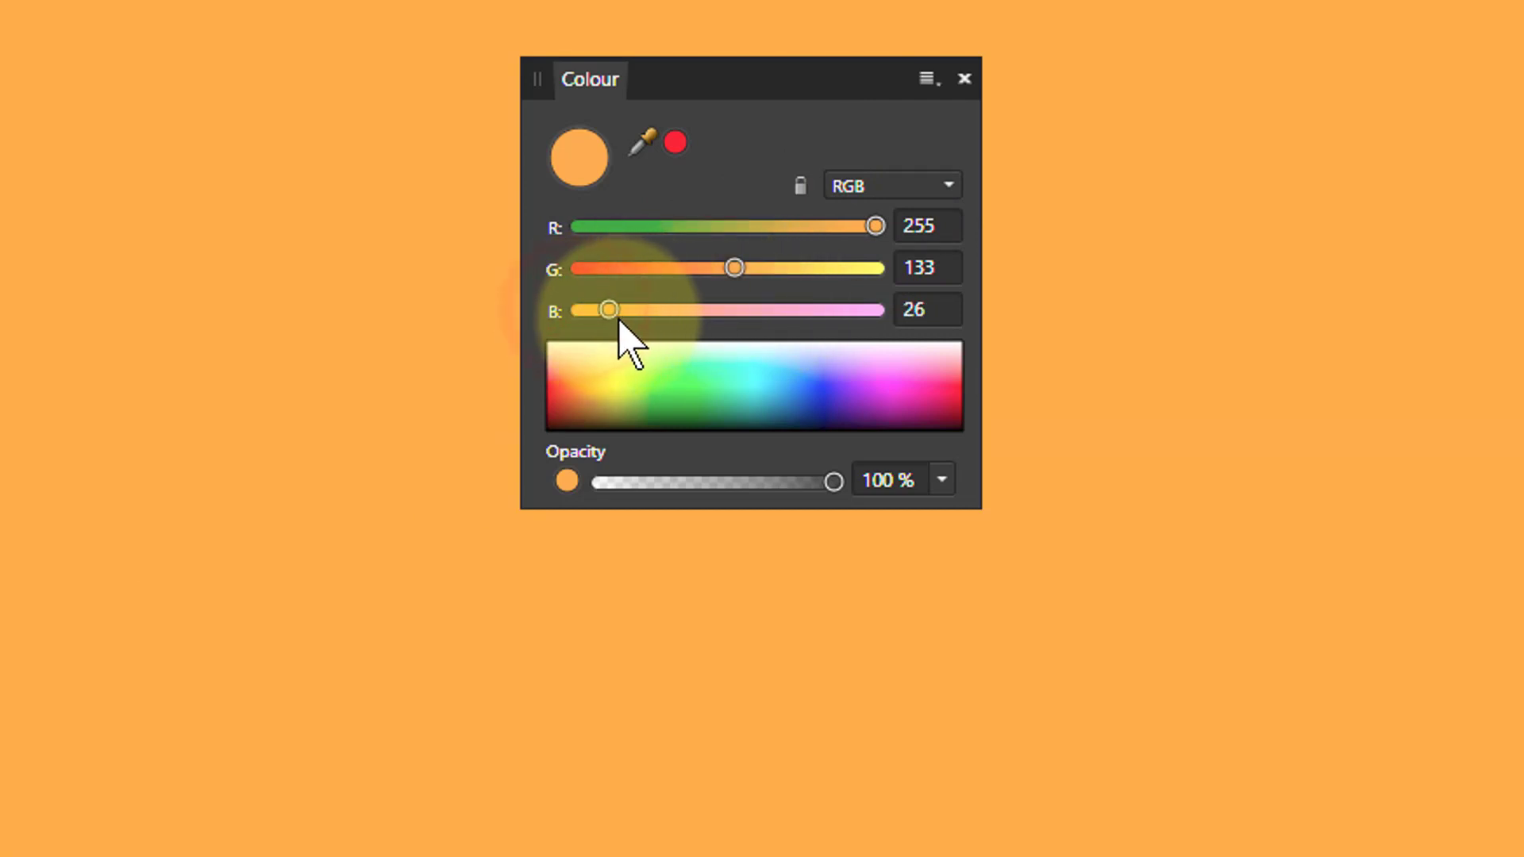
drag(871, 225, 816, 238)
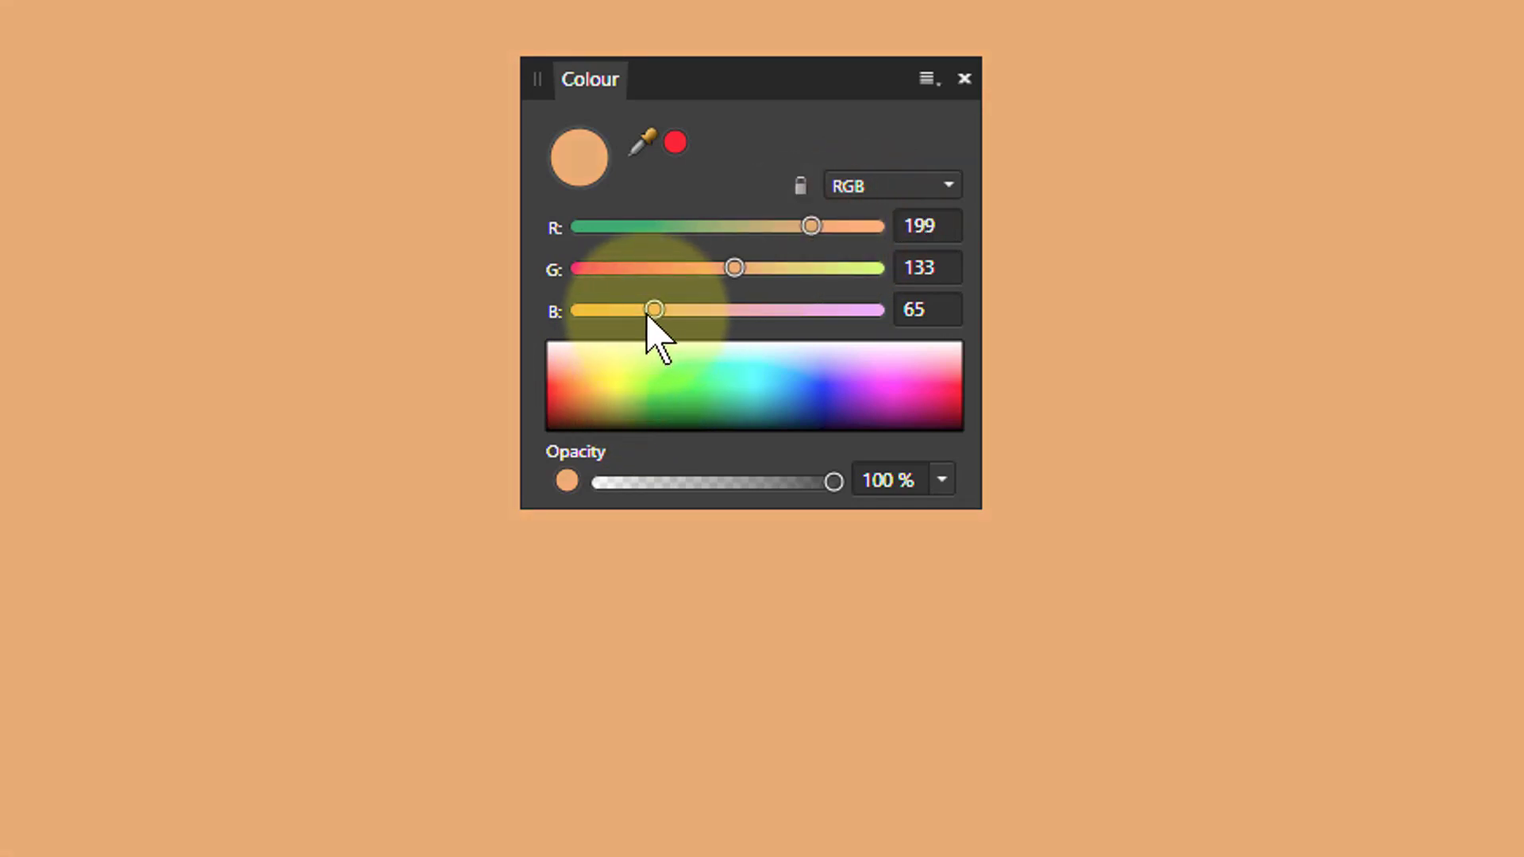
drag(654, 314, 691, 311)
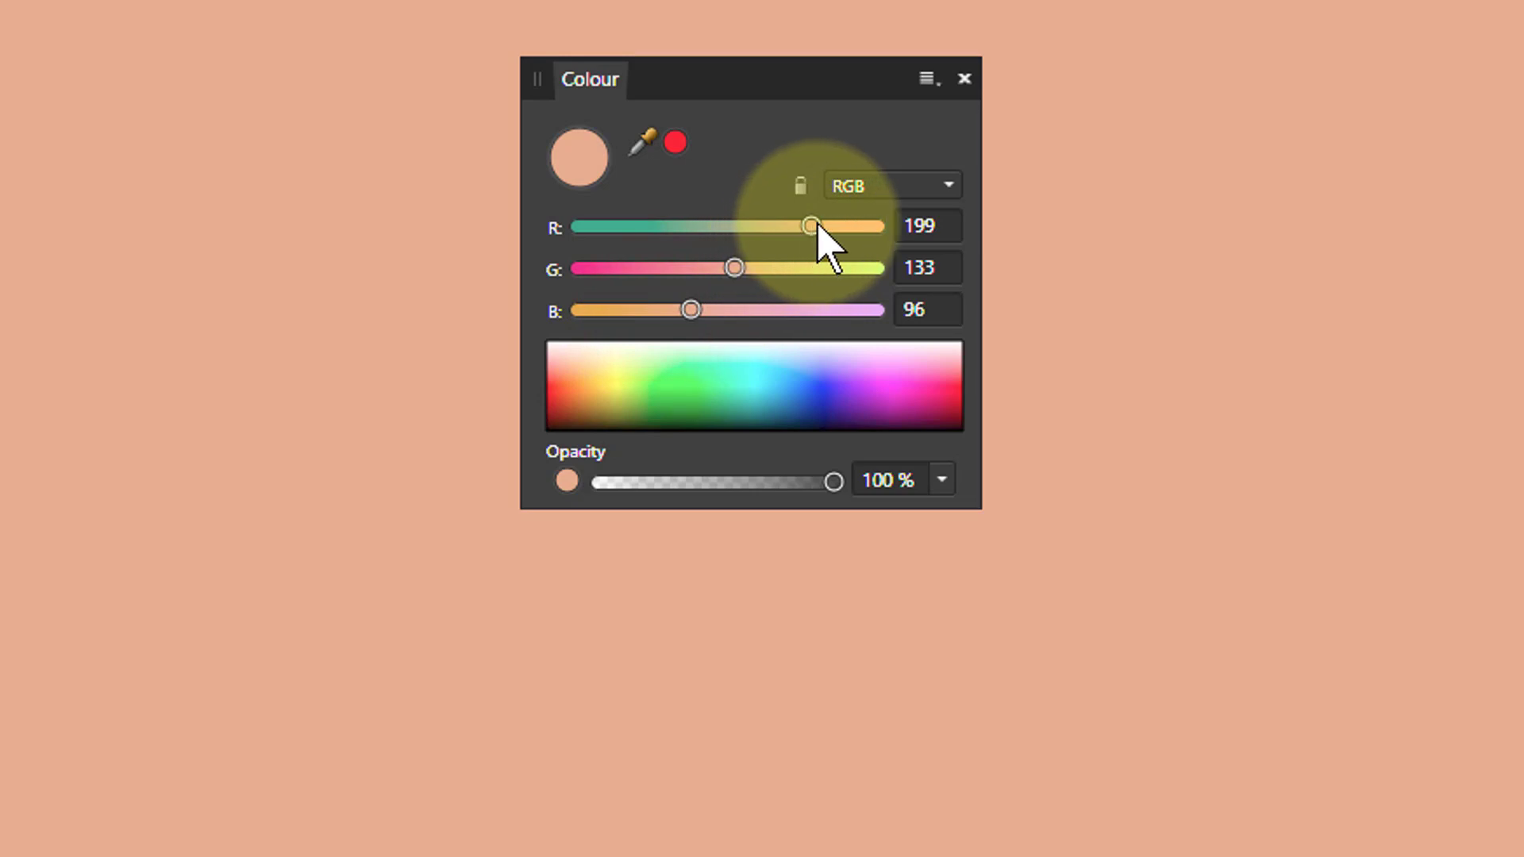
drag(813, 227, 779, 228)
drag(691, 310, 735, 321)
drag(776, 238, 745, 230)
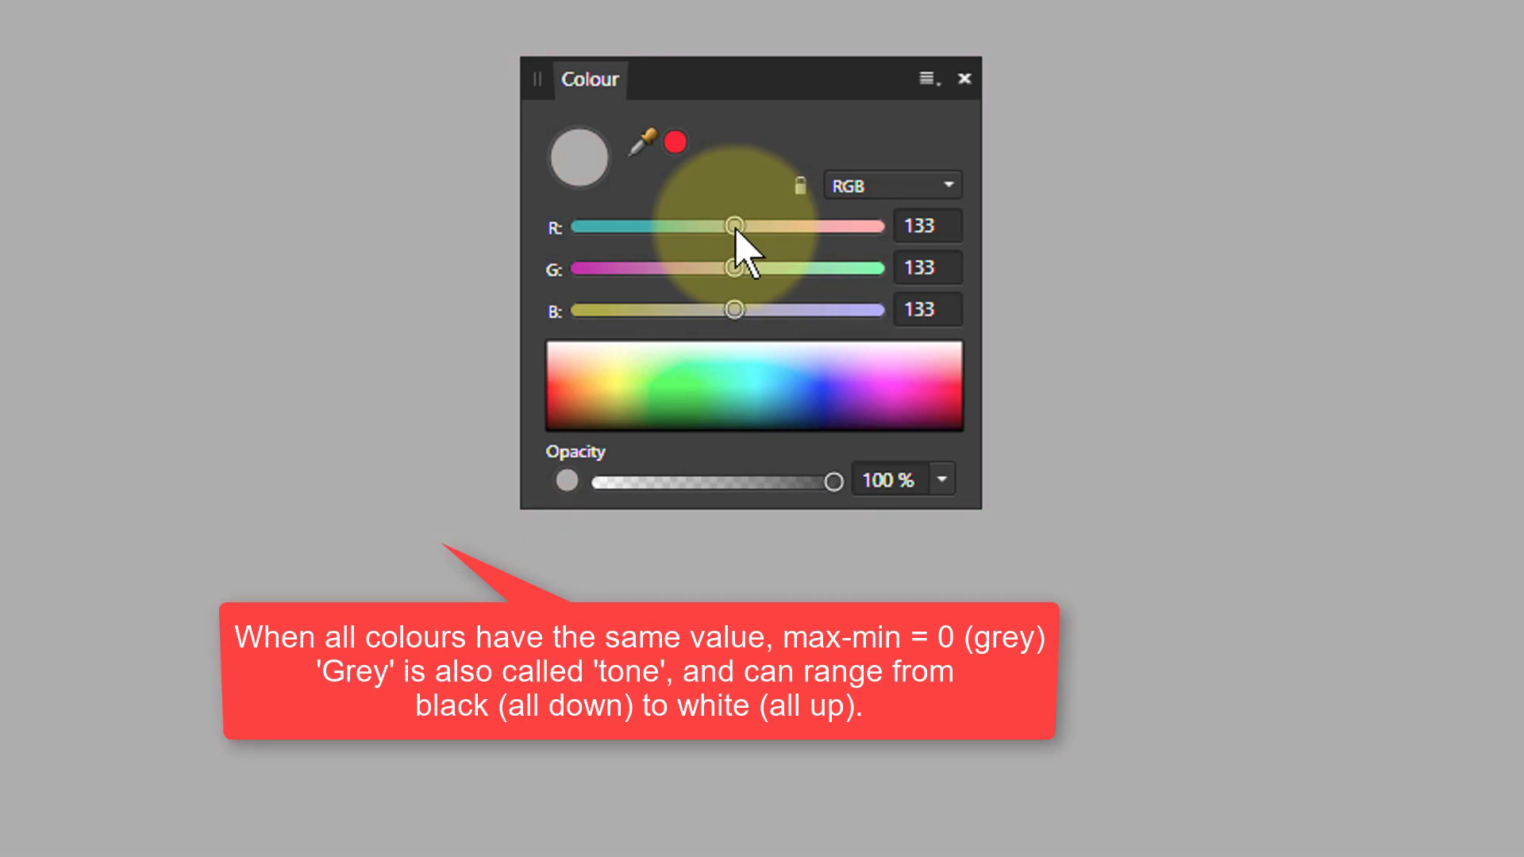
- Tint the grey warmer, then set B to 0 and R to 255 for orange 255, 133, 0
drag(735, 227, 782, 230)
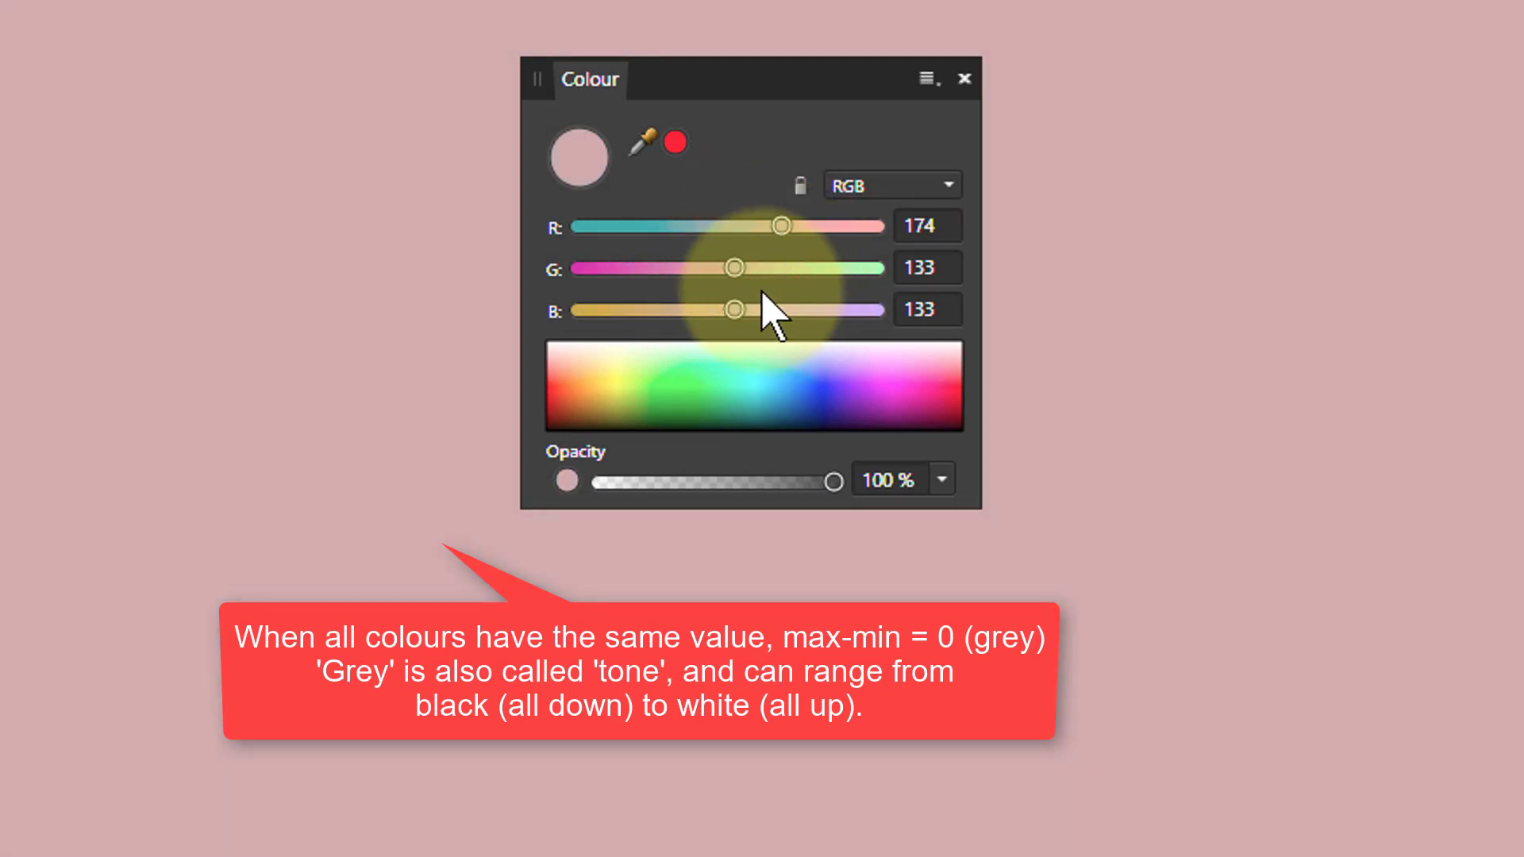
drag(712, 311, 709, 312)
drag(802, 231, 779, 238)
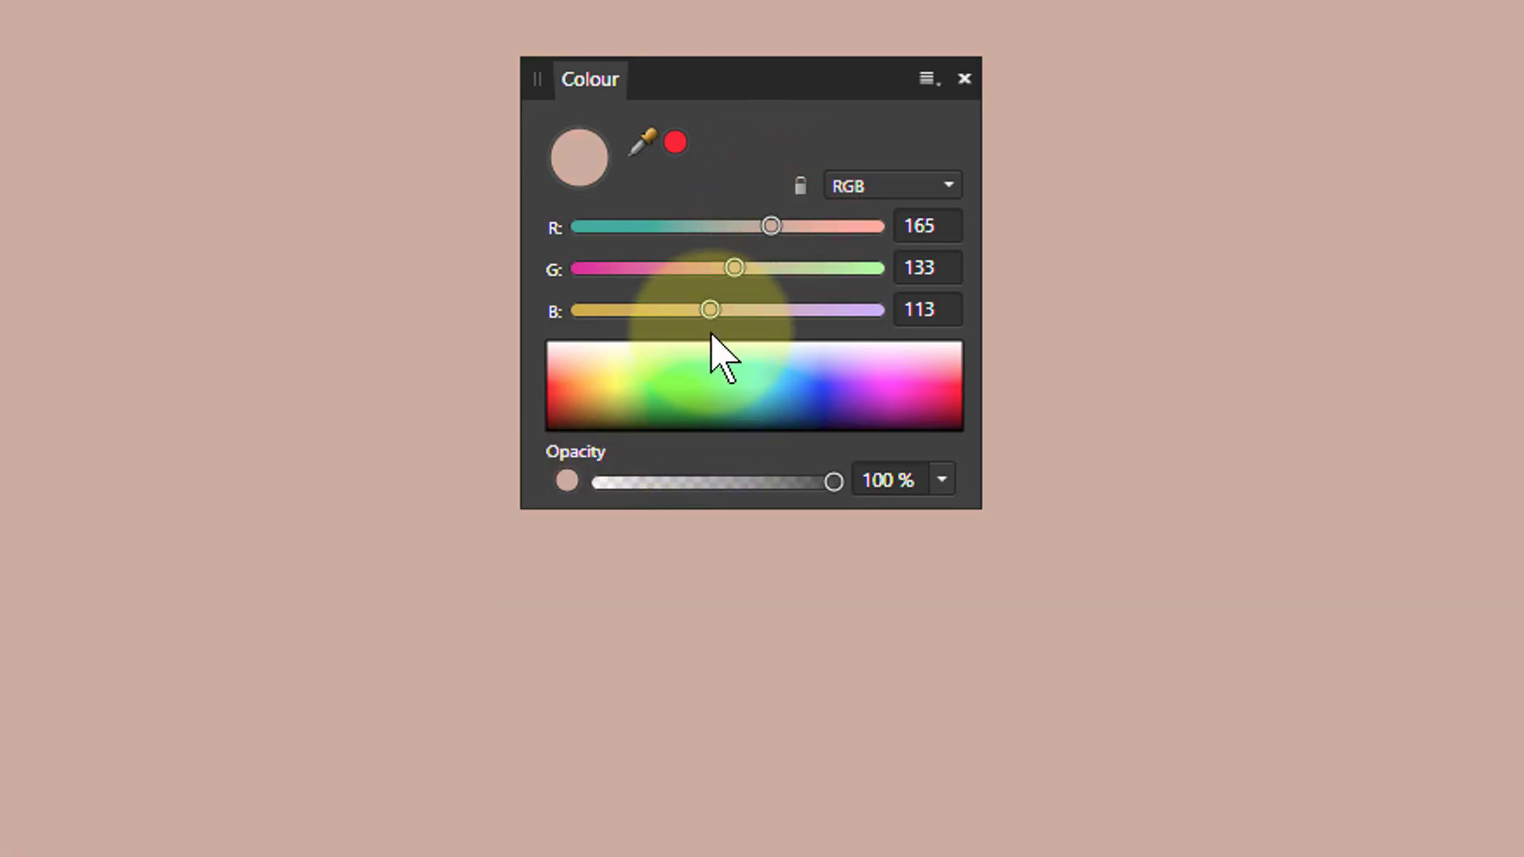
drag(711, 309, 506, 320)
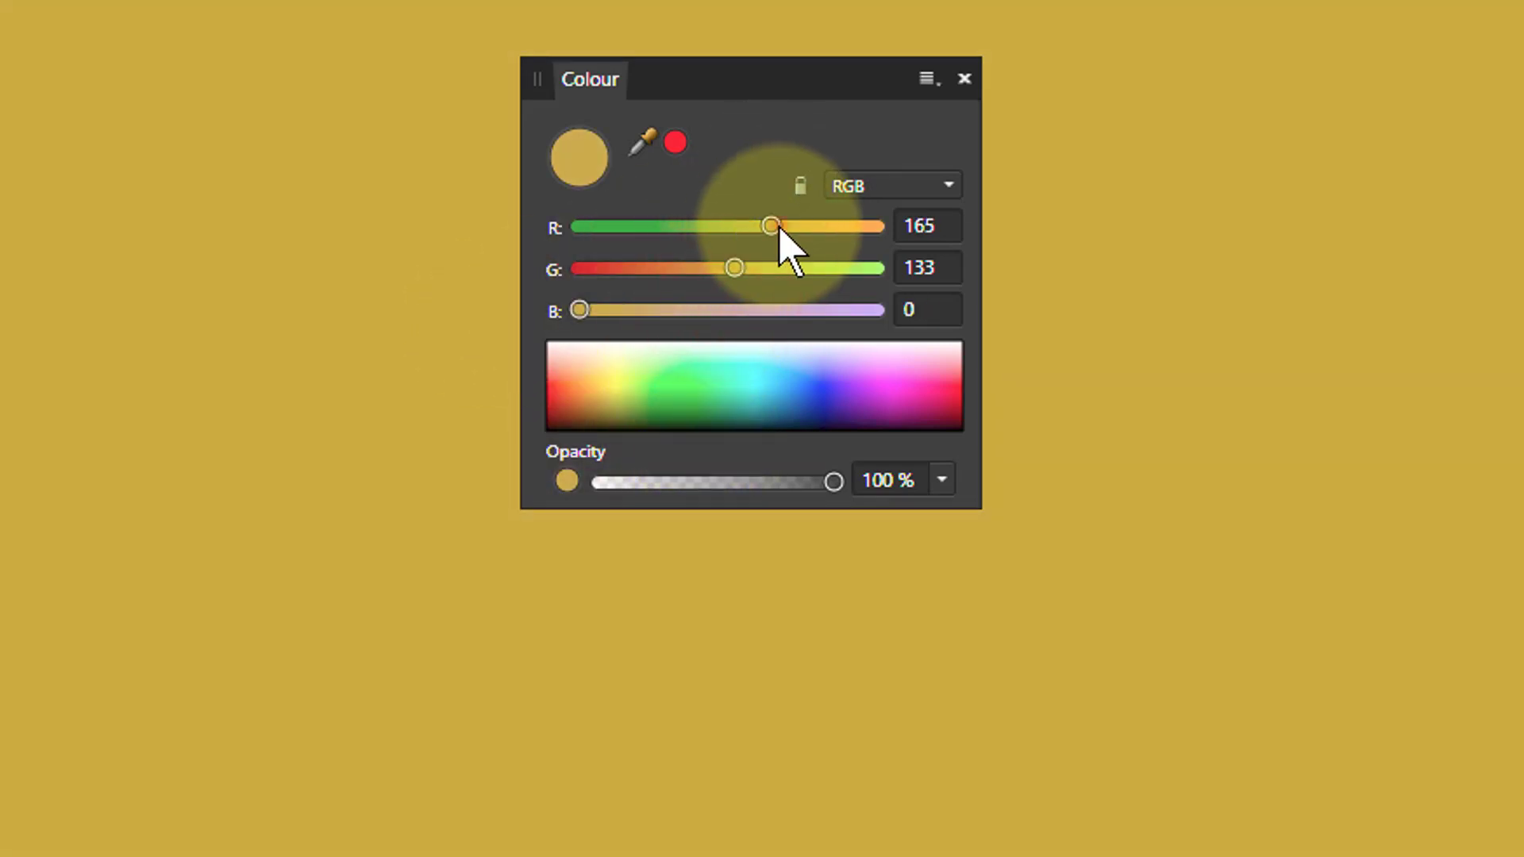
drag(779, 230, 1040, 487)
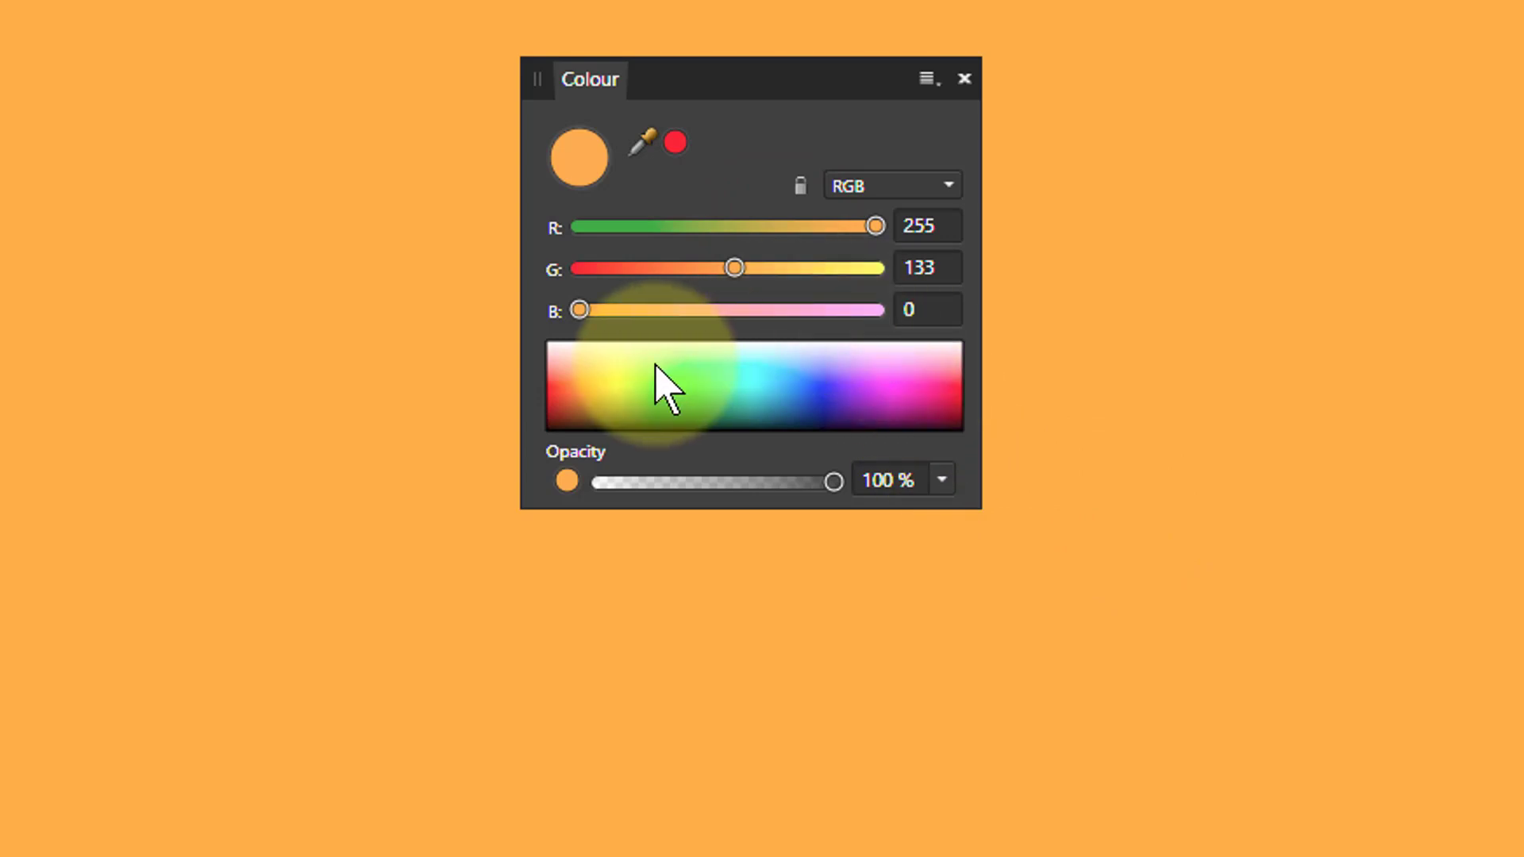